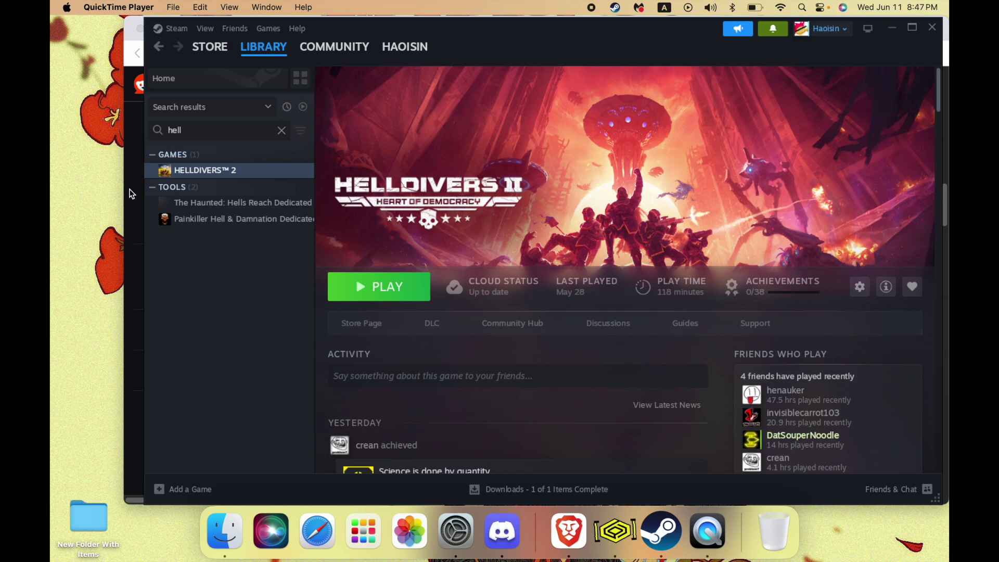
Bring Brave forward on the 'Helldivers 2 is working on Mac via crossover' r/macgaming guide
{"action": "left_click", "coordinate": [132, 194]}
{"action": "scroll", "coordinate": [604, 214], "scroll_direction": "up", "scroll_amount": 10}
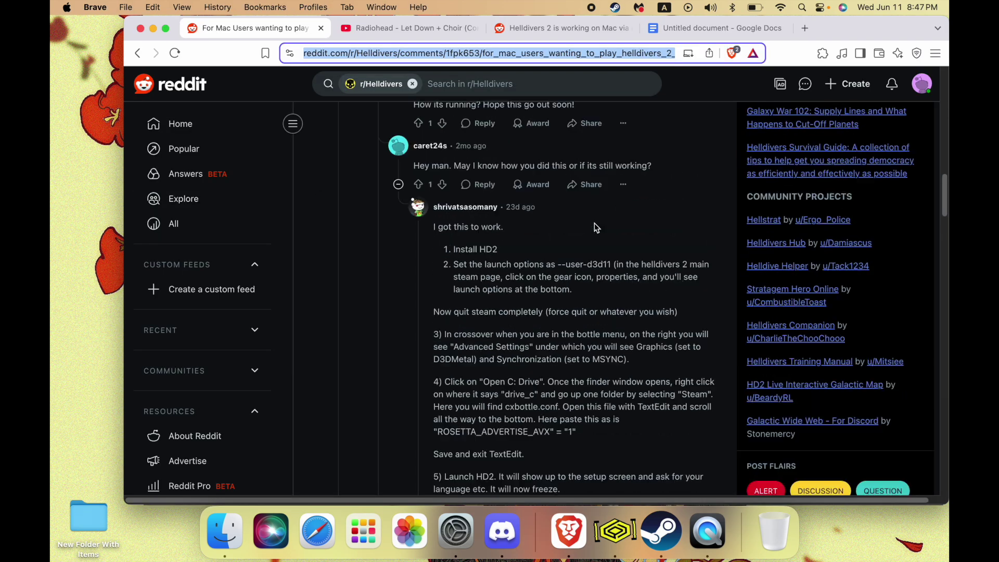
{"action": "left_click", "coordinate": [551, 28]}
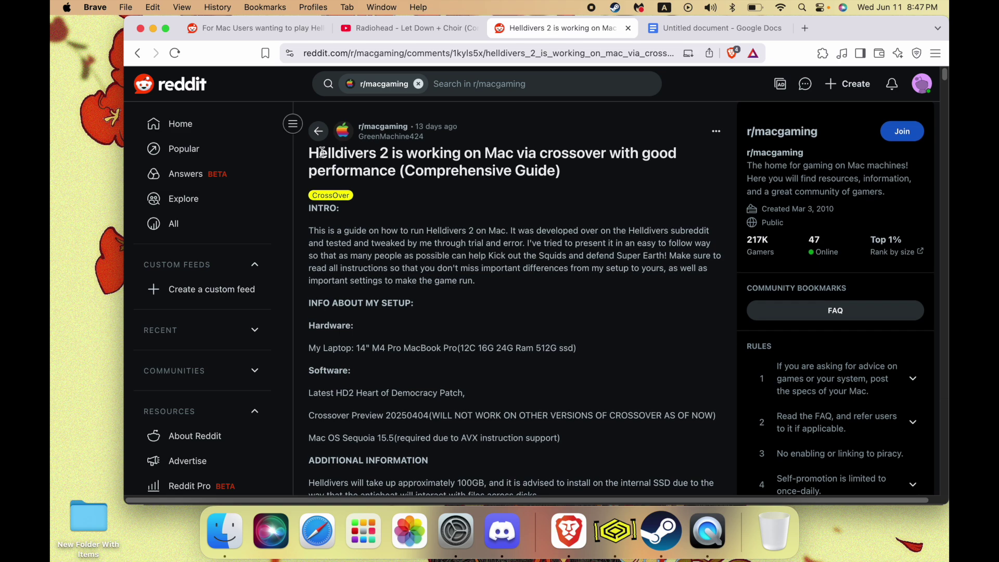
Read through the guide's requirements, then check the Mac's chip and macOS version
{"action": "left_click_drag", "start_coordinate": [385, 179], "coordinate": [667, 363]}
{"action": "scroll", "coordinate": [680, 276], "scroll_direction": "down", "scroll_amount": 1}
{"action": "scroll", "coordinate": [680, 335], "scroll_direction": "down", "scroll_amount": 4}
{"action": "left_click", "coordinate": [667, 363]}
{"action": "scroll", "coordinate": [475, 252], "scroll_direction": "up", "scroll_amount": 5}
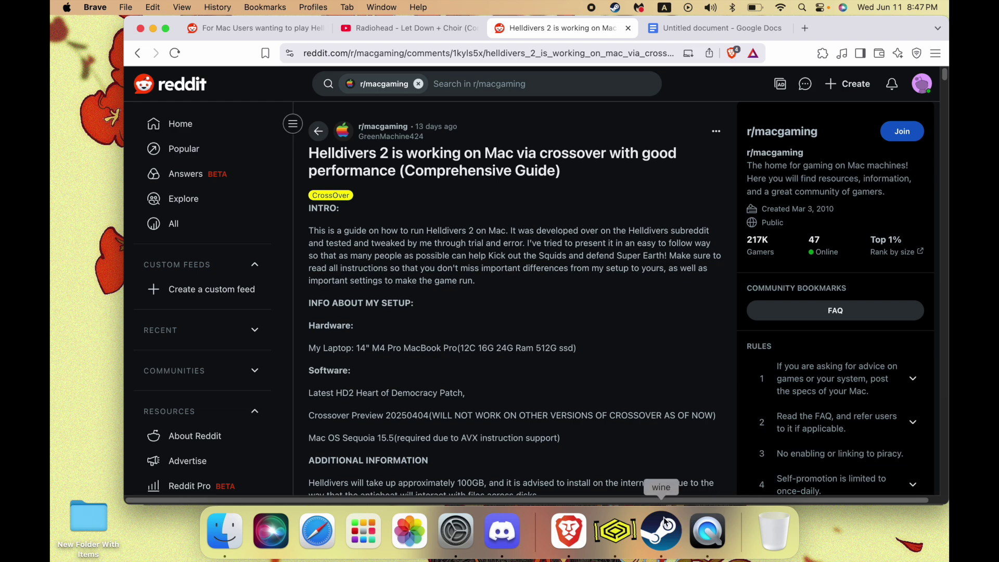
{"action": "left_click", "coordinate": [456, 531]}
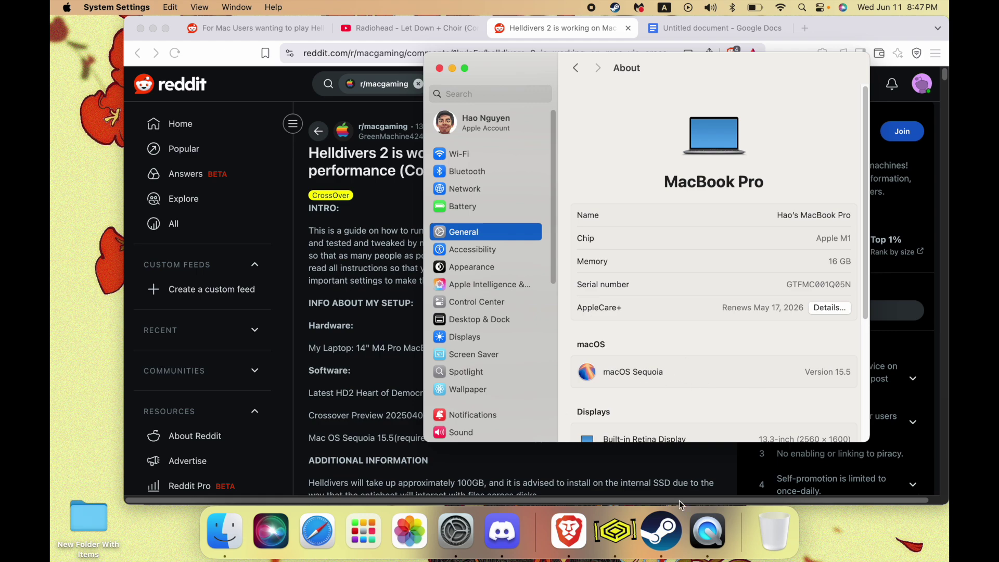
Bring CrossOver's Steam bottle window forward and look for its version information in the CrossOver Preview menu
{"action": "left_click", "coordinate": [615, 531]}
{"action": "left_click", "coordinate": [121, 7]}
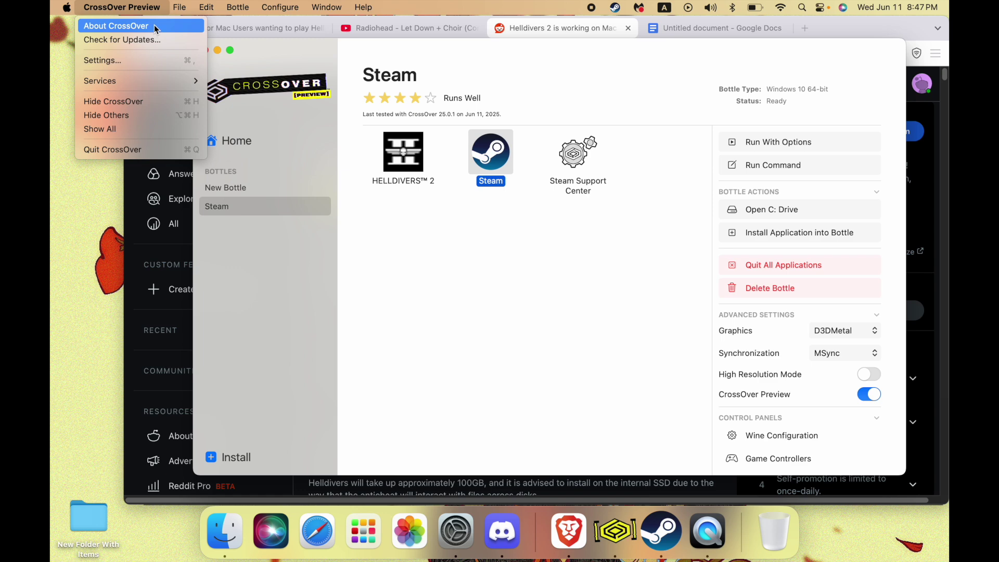
{"action": "left_click", "coordinate": [155, 30]}
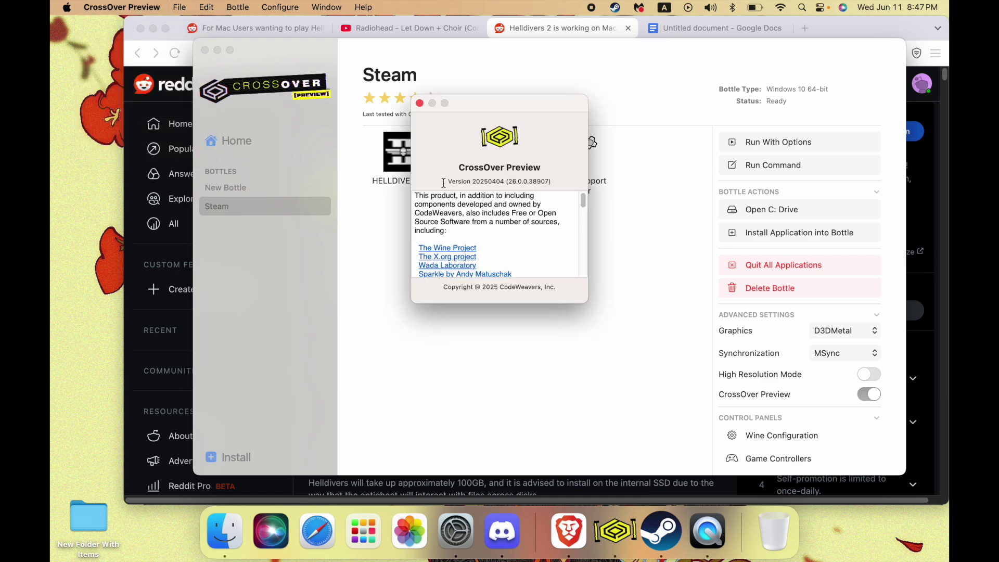
{"action": "left_click_drag", "start_coordinate": [444, 183], "coordinate": [441, 143]}
{"action": "left_click_drag", "start_coordinate": [552, 182], "coordinate": [502, 173]}
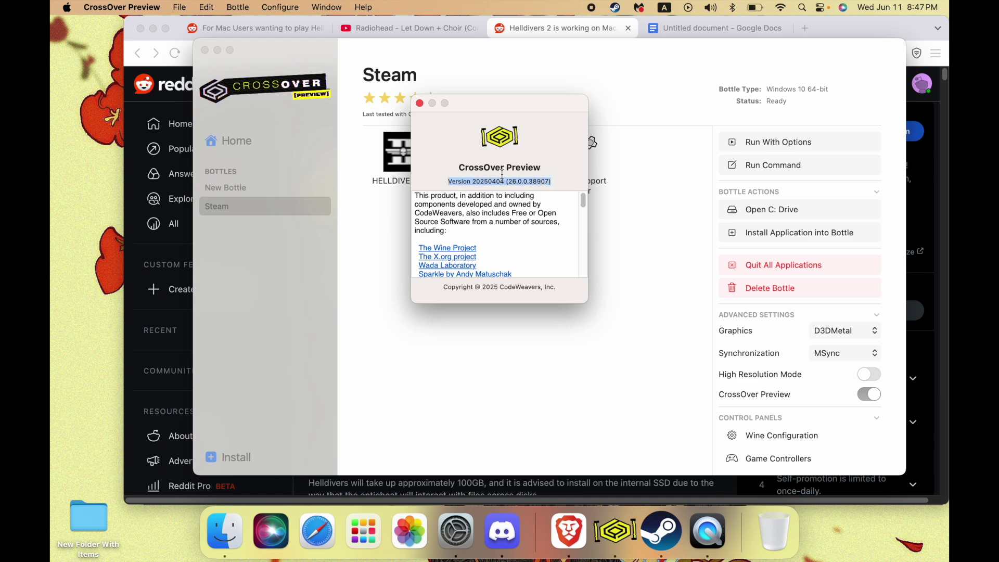
{"action": "left_click", "coordinate": [419, 103]}
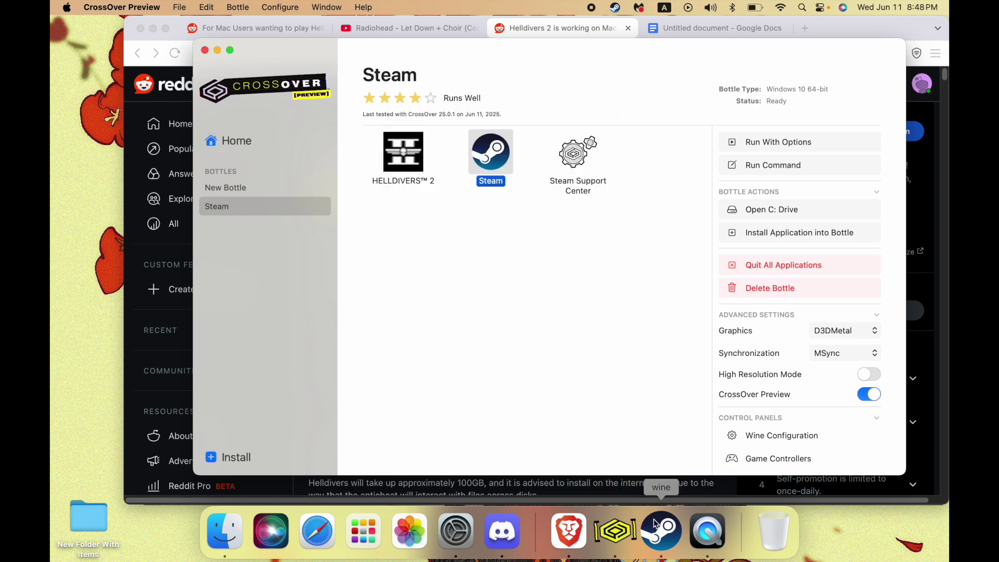
Confirm HELLDIVERS 2's launch option is --use-d3d11, then quit Steam completely
{"action": "left_click", "coordinate": [656, 524]}
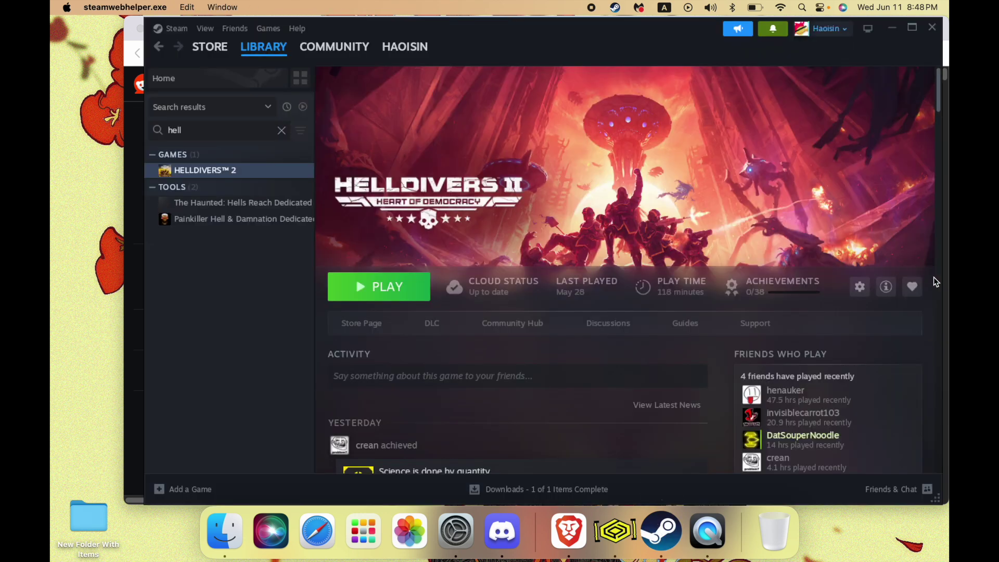
{"action": "left_click", "coordinate": [860, 288]}
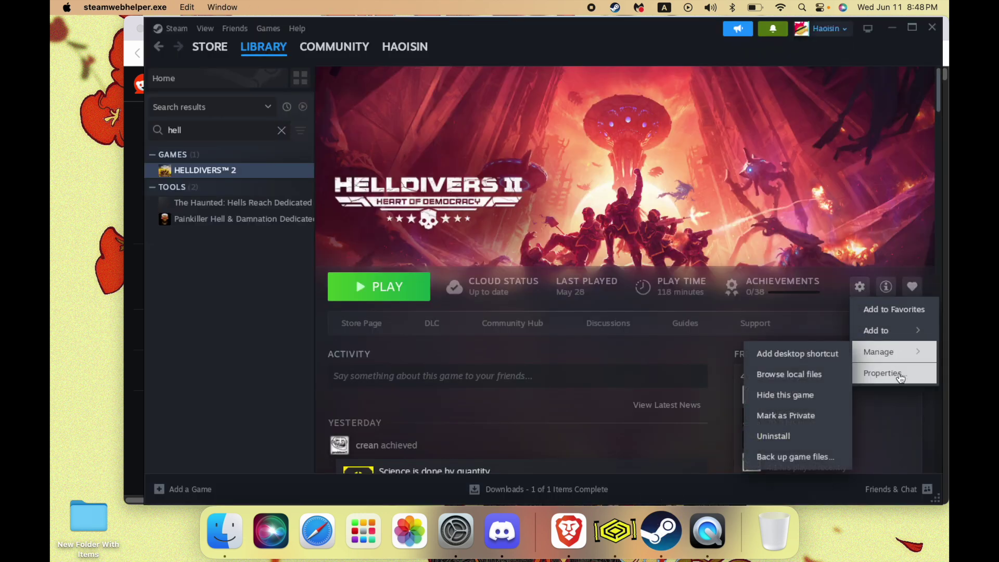
{"action": "left_click", "coordinate": [887, 372]}
{"action": "left_click", "coordinate": [578, 333]}
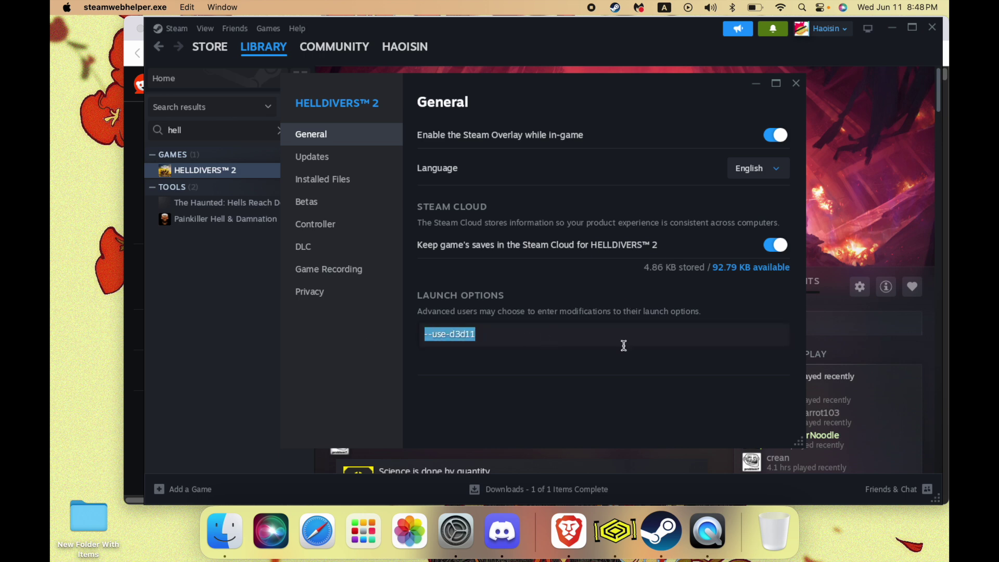
{"action": "left_click", "coordinate": [796, 85]}
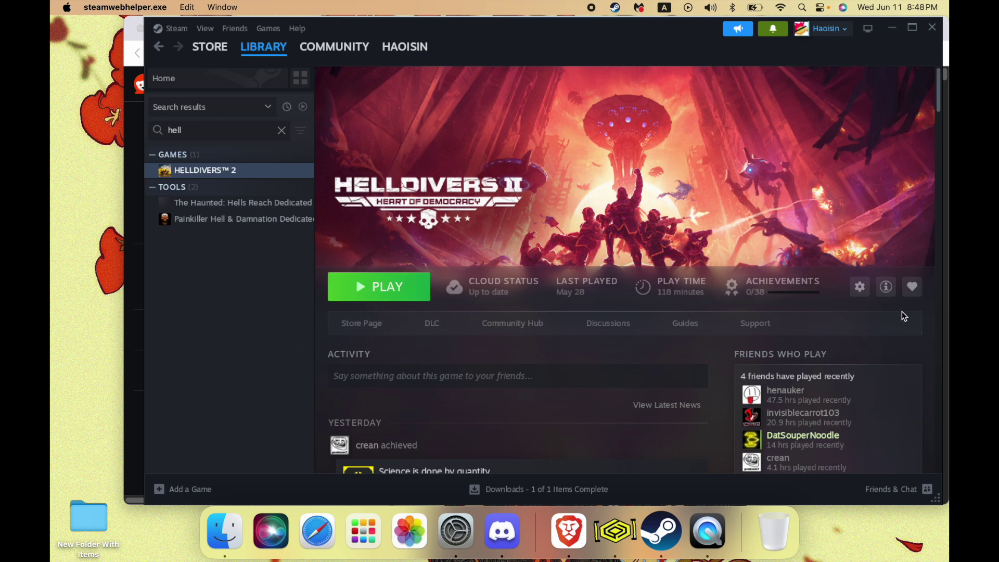
{"action": "right_click", "coordinate": [662, 531]}
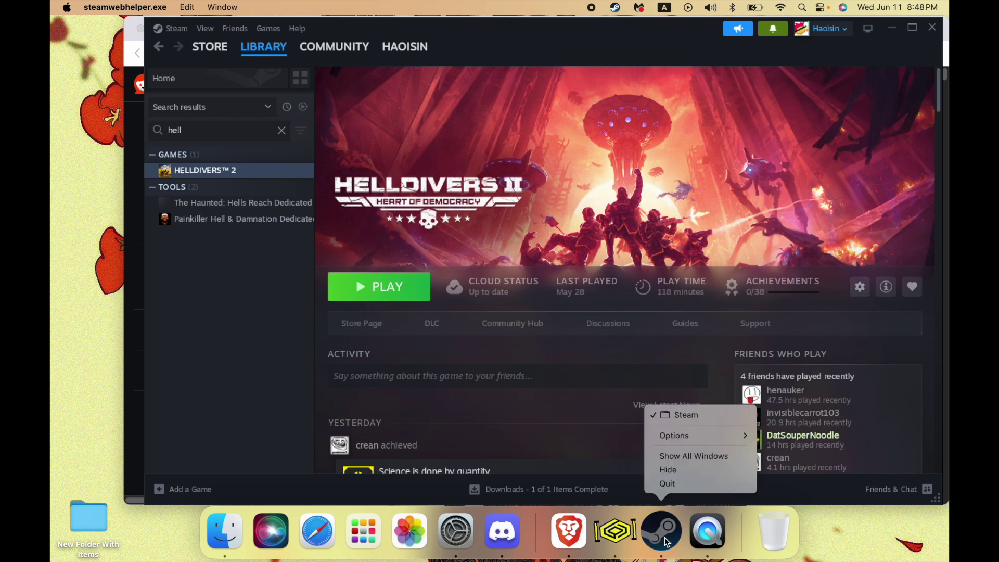
{"action": "left_click", "coordinate": [674, 483]}
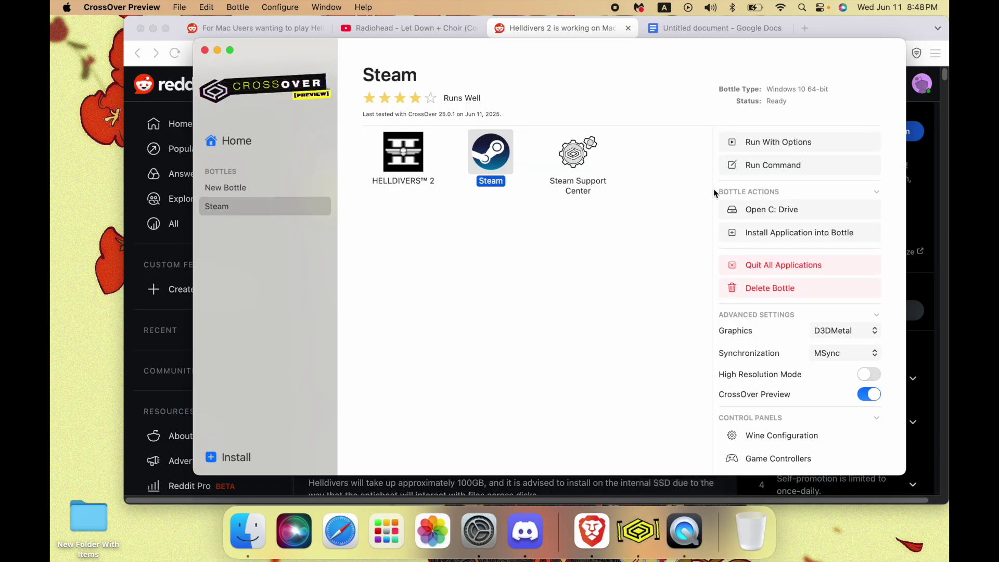
Open the Steam bottle folder in Finder and bring up the Open With actions for cxbottle.conf
{"action": "left_click", "coordinate": [798, 208]}
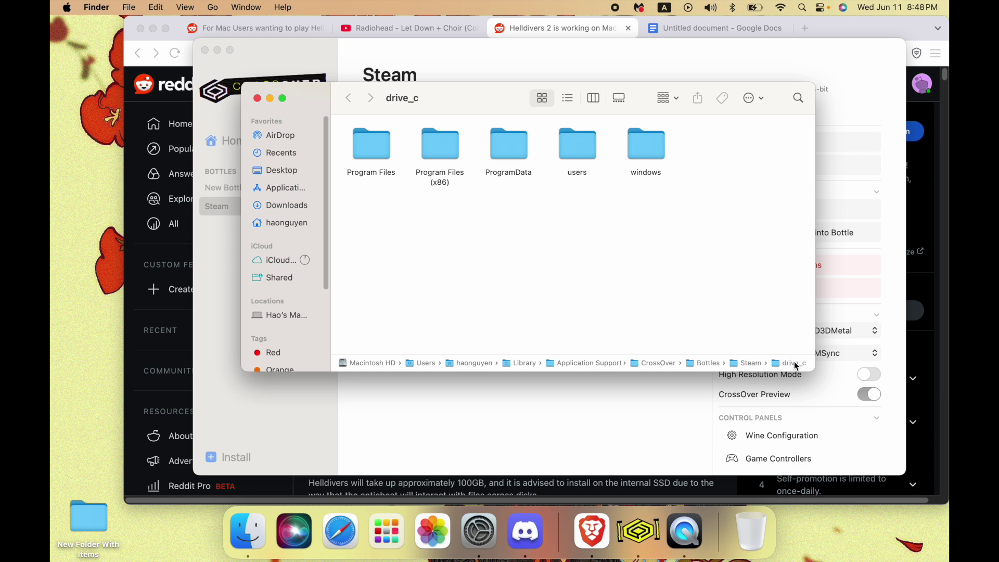
{"action": "double_click", "coordinate": [750, 364]}
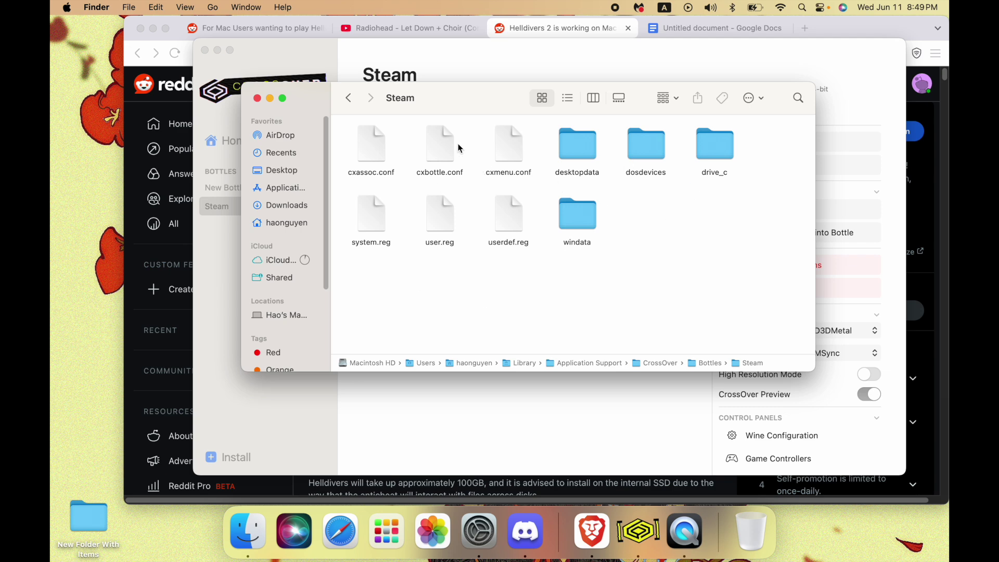
{"action": "left_click", "coordinate": [442, 139]}
{"action": "right_click", "coordinate": [441, 139]}
{"action": "mouse_move", "coordinate": [479, 160]}
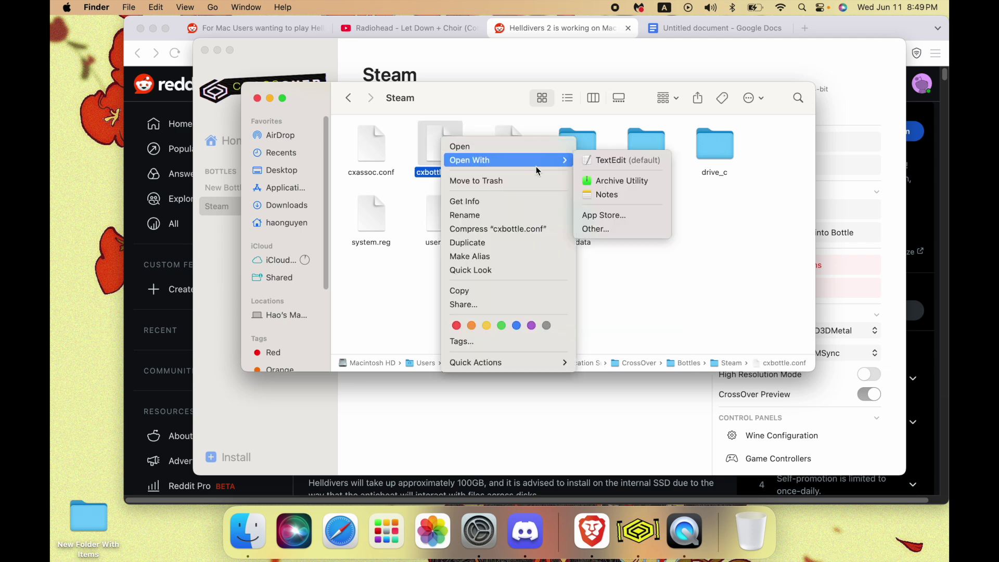
{"action": "left_click", "coordinate": [648, 268]}
{"action": "right_click", "coordinate": [440, 130]}
Open cxbottle.conf in TextEdit and add an empty line below WINEESYNC
{"action": "mouse_move", "coordinate": [501, 152]}
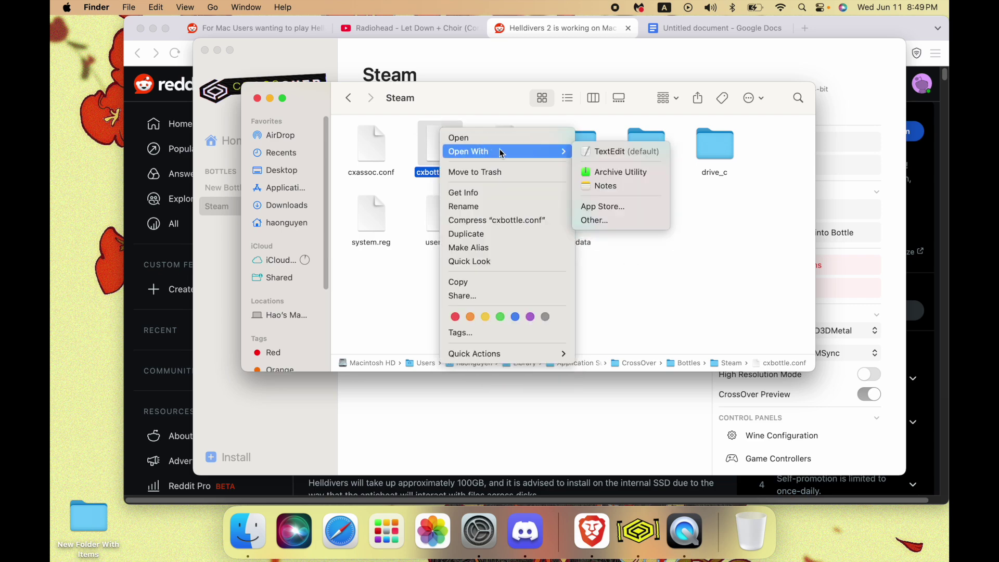
{"action": "left_click", "coordinate": [622, 151]}
{"action": "scroll", "coordinate": [354, 171], "scroll_direction": "down", "scroll_amount": 10}
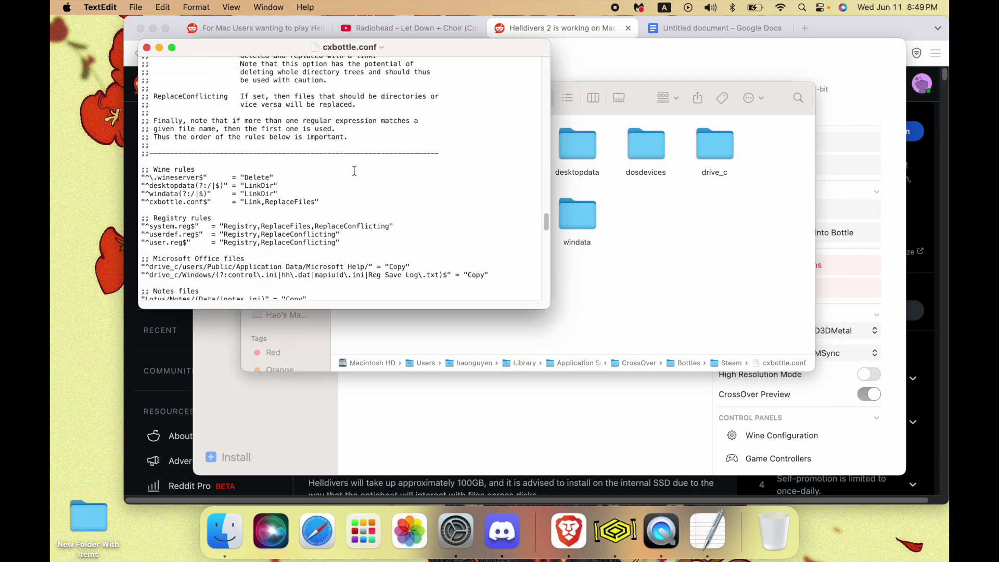
{"action": "scroll", "coordinate": [354, 171], "scroll_direction": "down", "scroll_amount": 10}
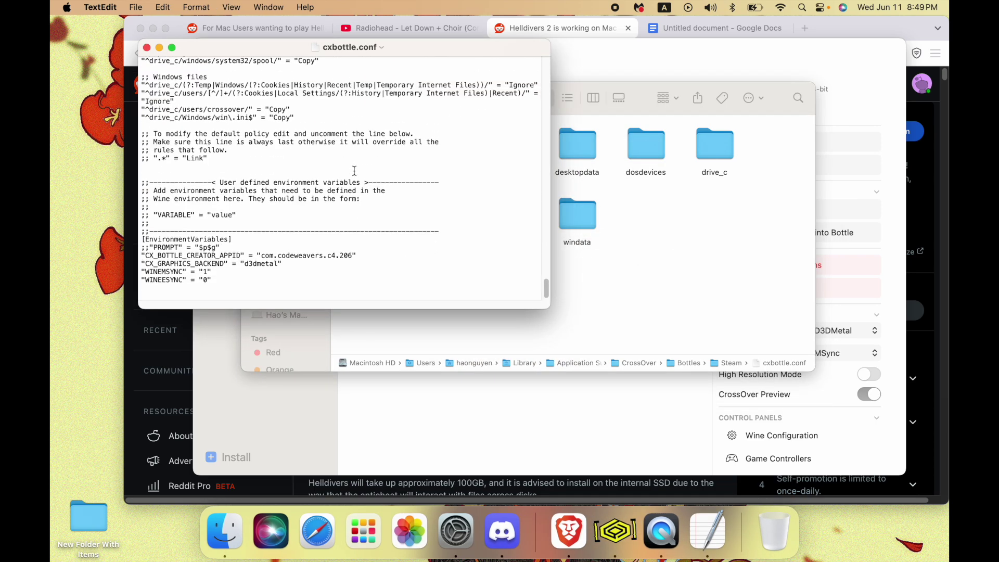
{"action": "left_click", "coordinate": [243, 286]}
{"action": "key", "text": "Return"}
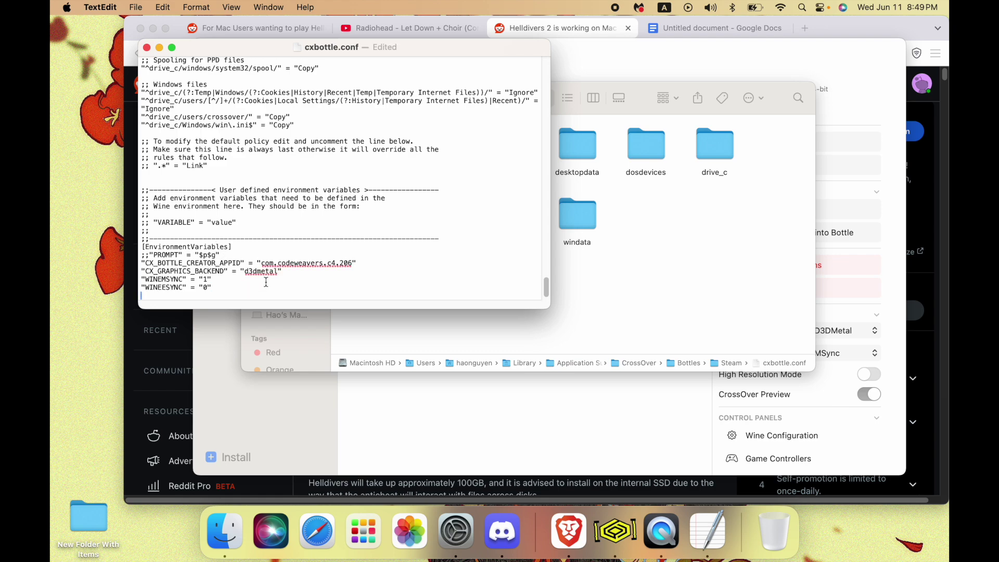
Copy the "ROSETTA_ADVERTISE_AVX" = "1" line from the Google Docs notes
{"action": "left_click", "coordinate": [691, 29]}
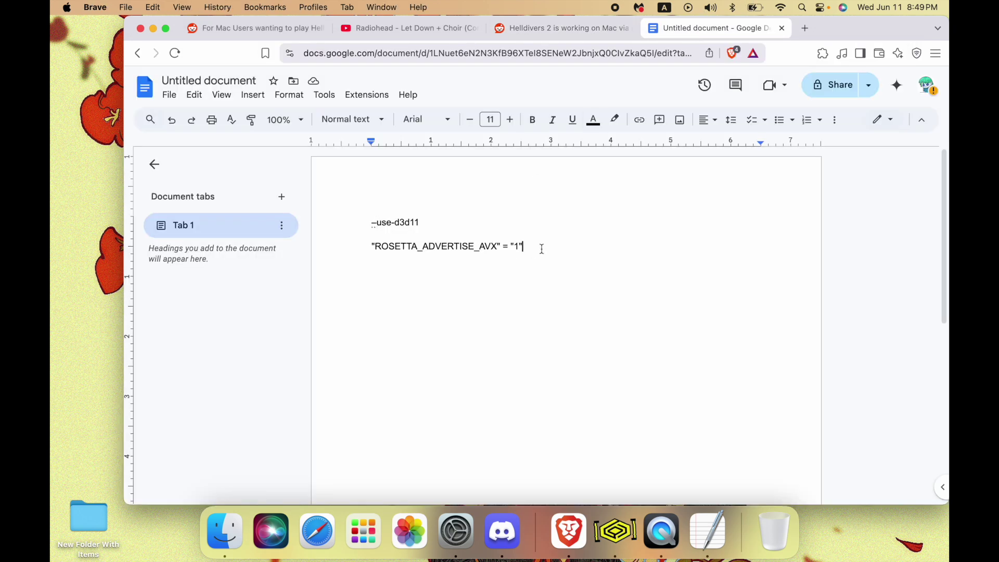
{"action": "left_click_drag", "start_coordinate": [542, 250], "coordinate": [370, 248]}
{"action": "key", "text": "super+c"}
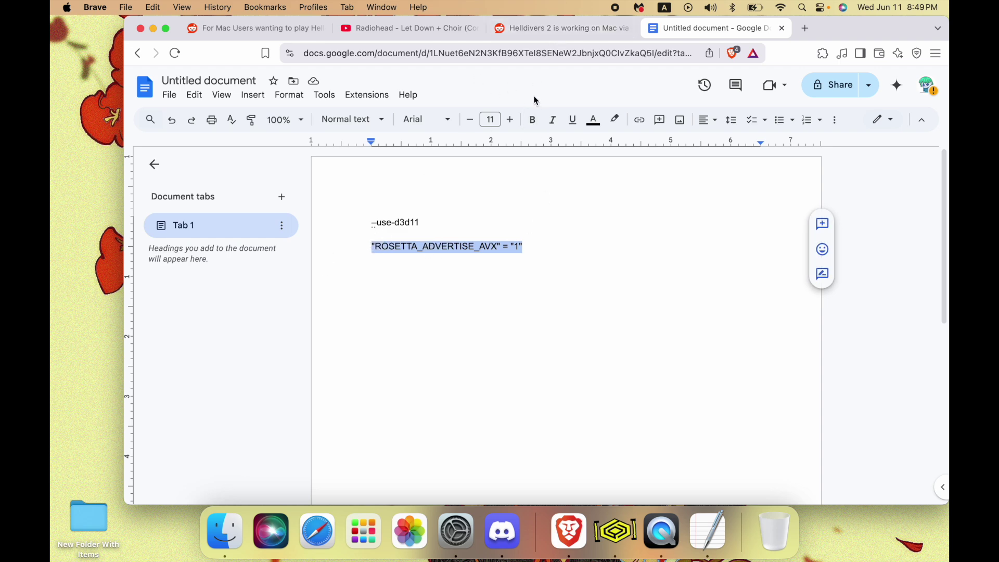
{"action": "left_click", "coordinate": [554, 31]}
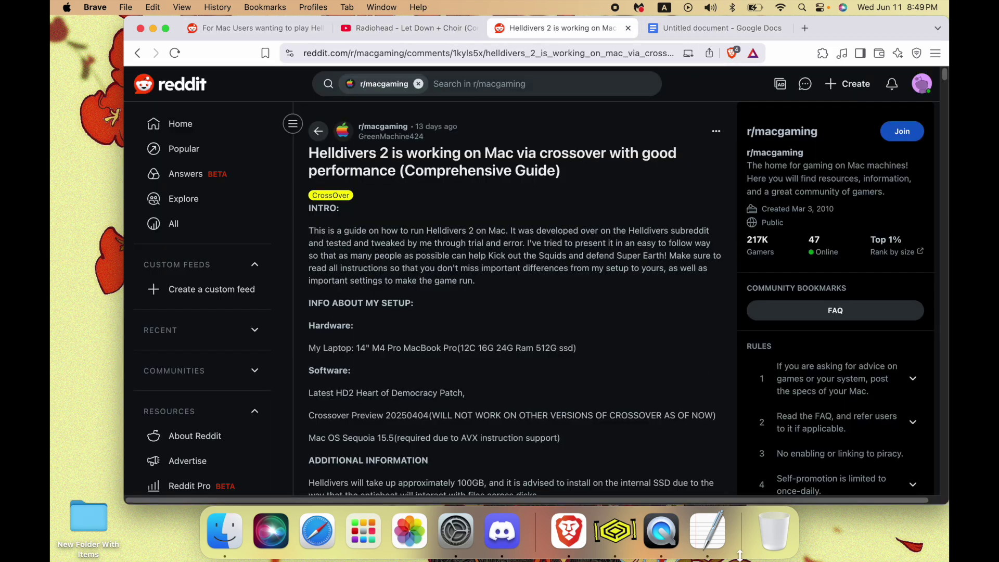
Reopen cxbottle.conf in TextEdit, paste the ROSETTA_ADVERTISE_AVX line below WINEESYNC, and close it
{"action": "left_click", "coordinate": [224, 531]}
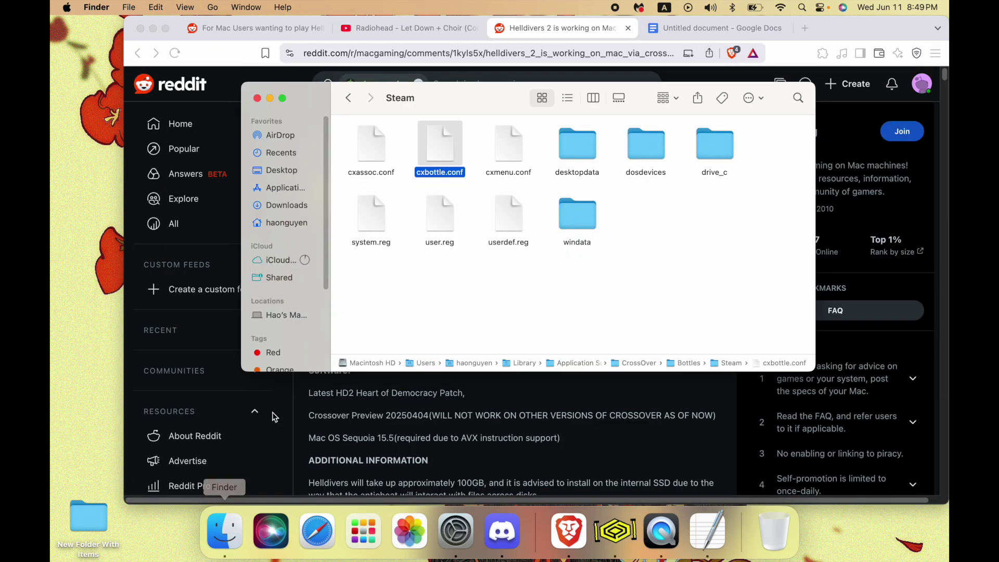
{"action": "right_click", "coordinate": [441, 156]}
{"action": "mouse_move", "coordinate": [479, 168]}
{"action": "left_click", "coordinate": [604, 168]}
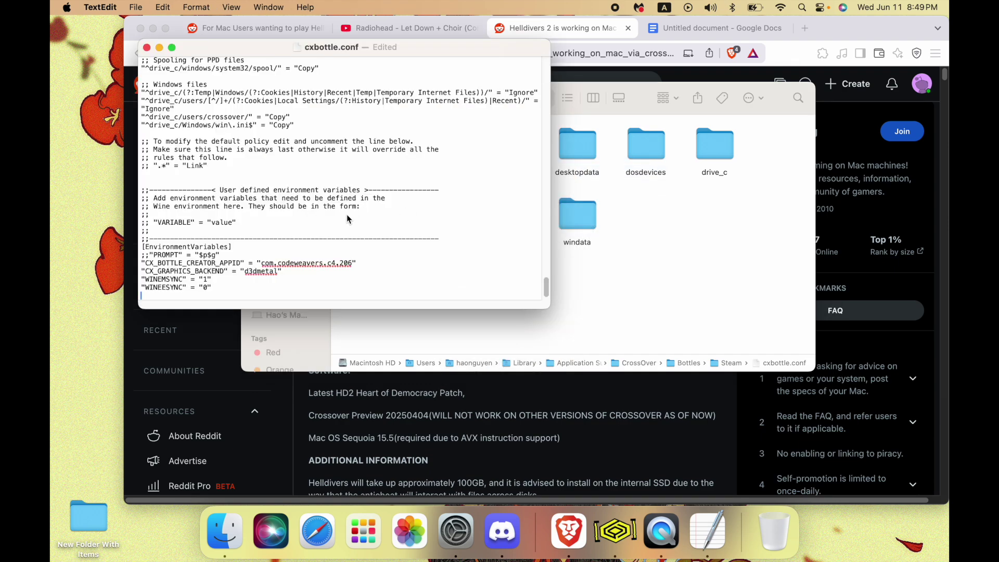
{"action": "scroll", "coordinate": [347, 214], "scroll_direction": "down", "scroll_amount": 3}
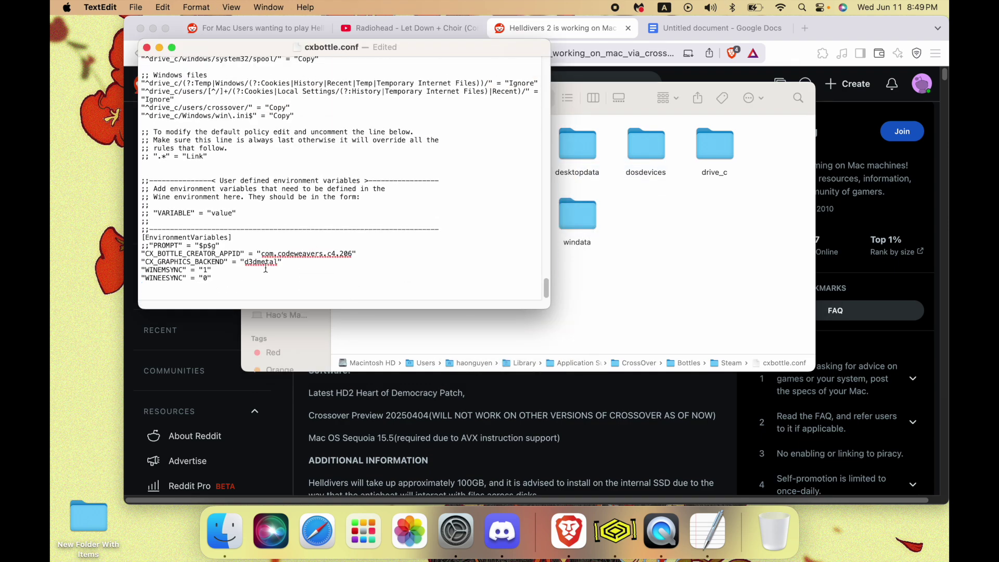
{"action": "key", "text": "super+v"}
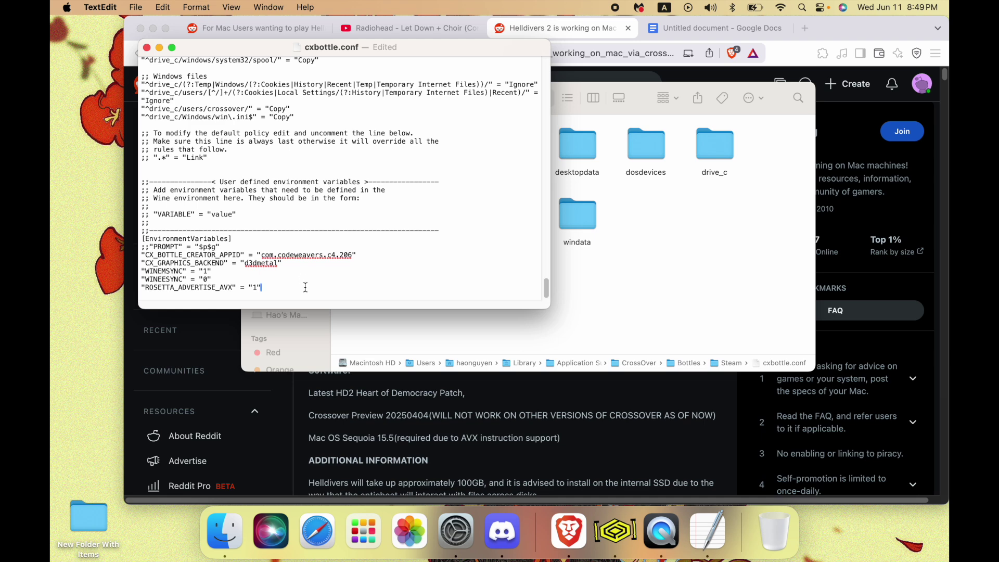
{"action": "left_click", "coordinate": [293, 280]}
{"action": "left_click", "coordinate": [148, 48]}
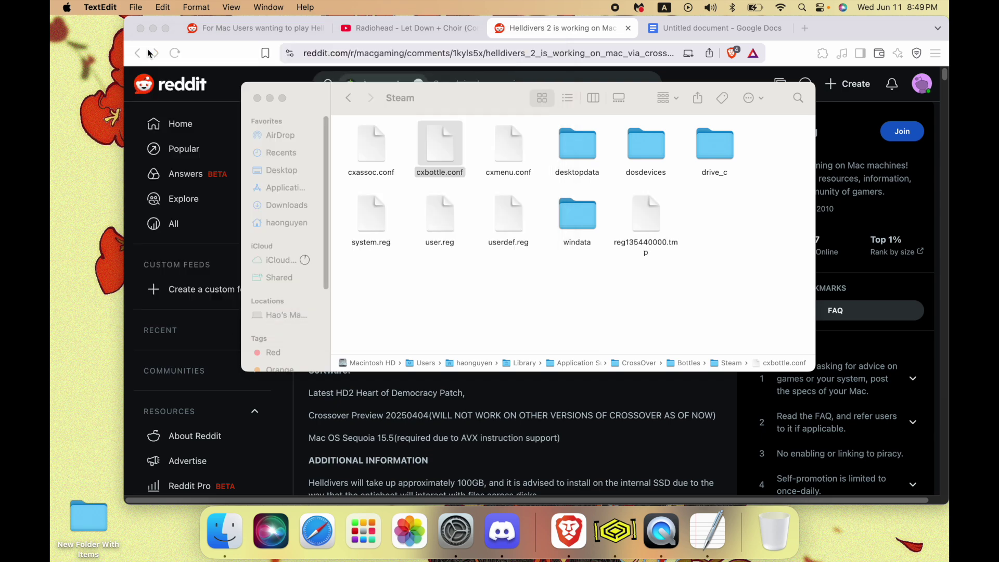
Start Steam inside the CrossOver Steam bottle and launch HELLDIVERS 2
{"action": "left_click", "coordinate": [622, 530]}
{"action": "double_click", "coordinate": [491, 151]}
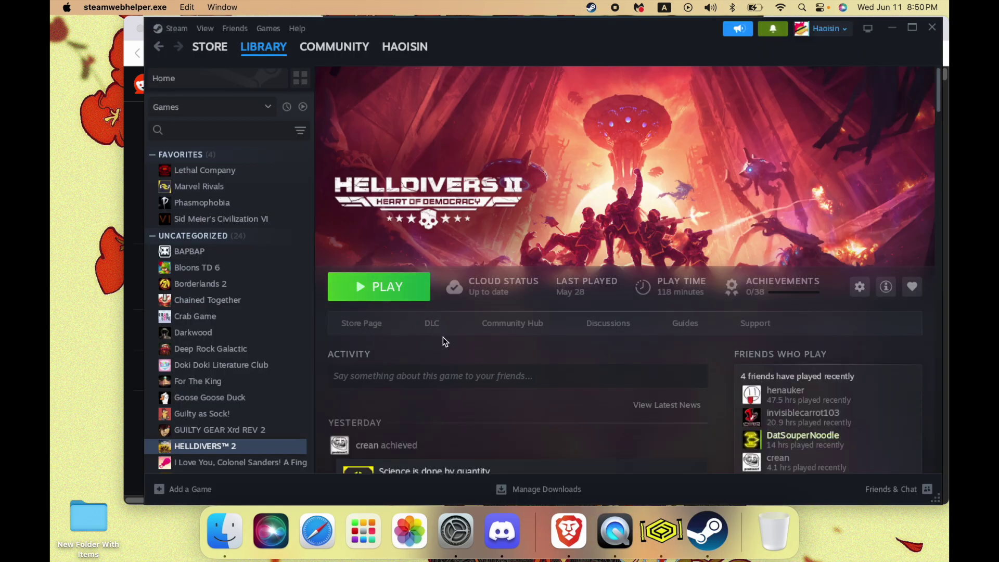
{"action": "left_click", "coordinate": [395, 295]}
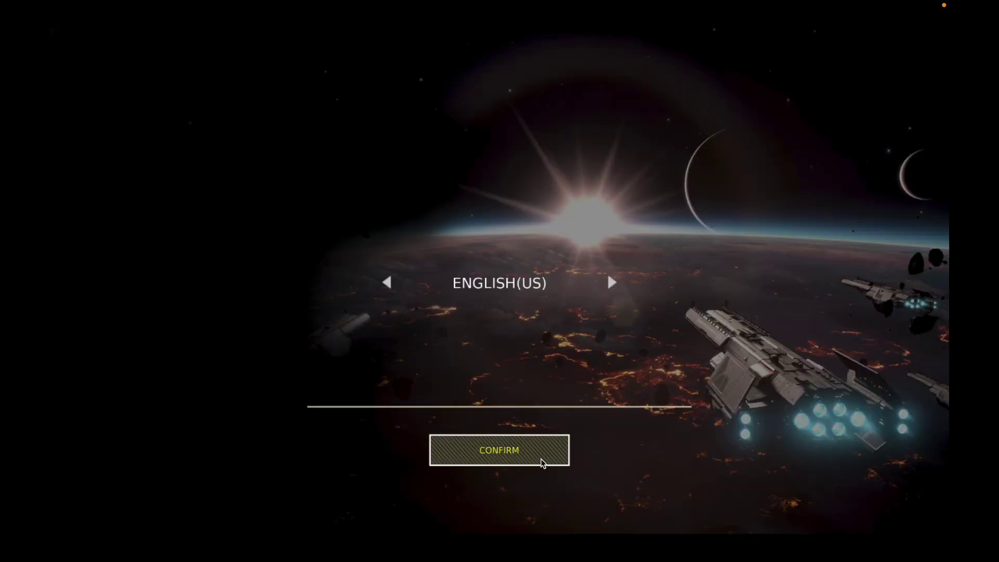
Confirm ENGLISH(US) as the game language, then Cmd+Tab back to Steam
{"action": "left_click", "coordinate": [529, 457]}
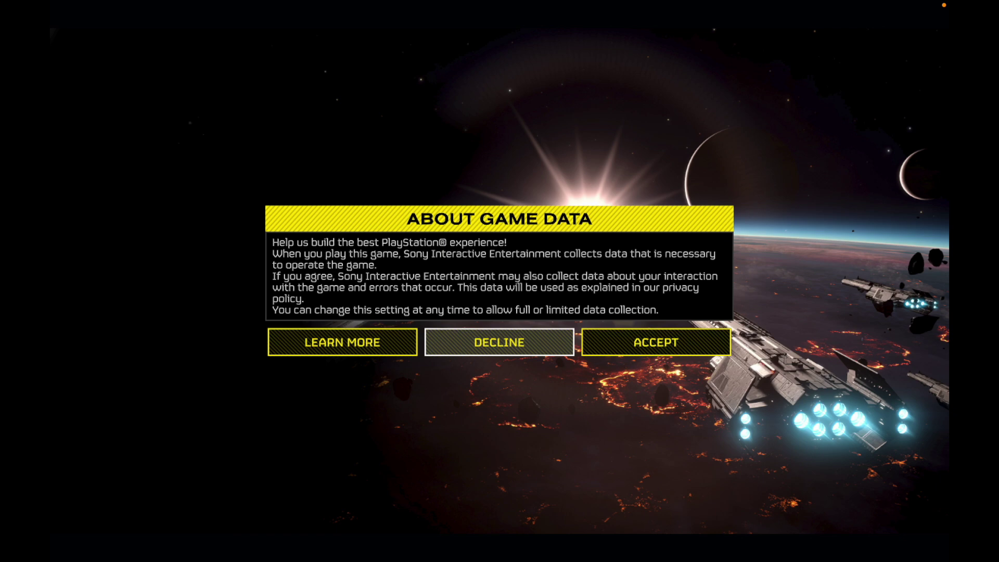
{"action": "key", "text": "super+Tab"}
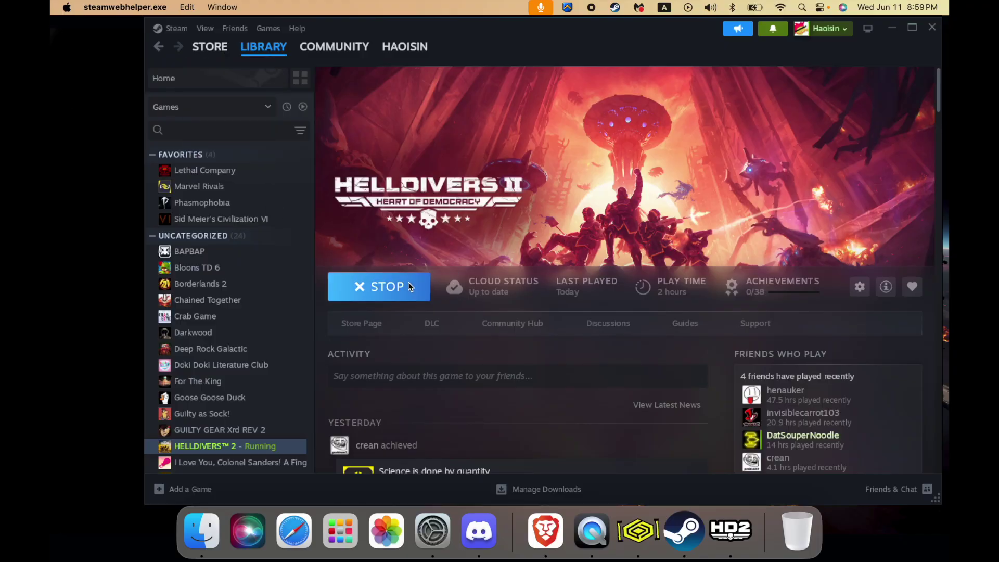
Stop HELLDIVERS 2, confirm Exit game, and open the Steam bottle's C: drive from CrossOver
{"action": "left_click", "coordinate": [408, 282]}
{"action": "left_click", "coordinate": [530, 291]}
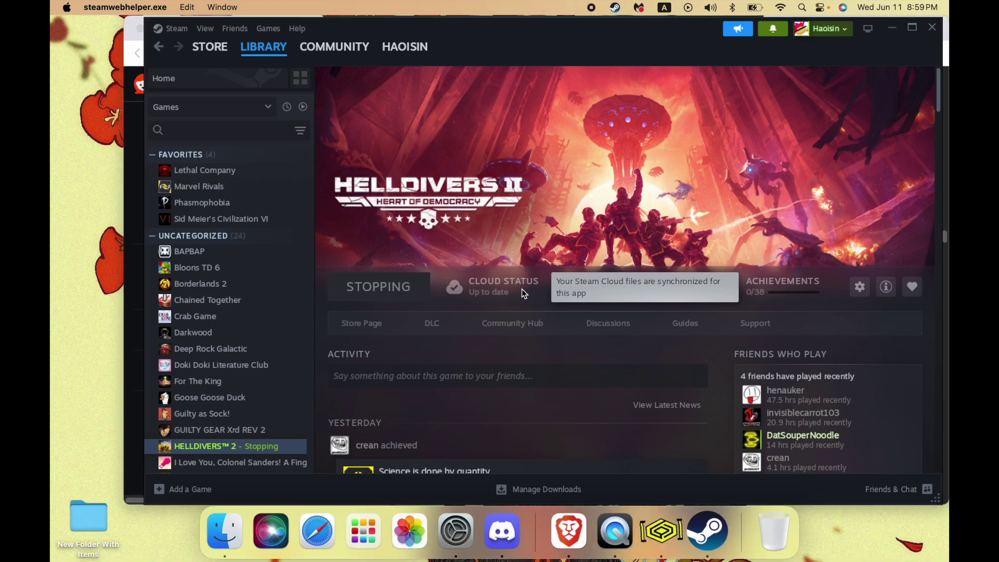
{"action": "left_click", "coordinate": [661, 531]}
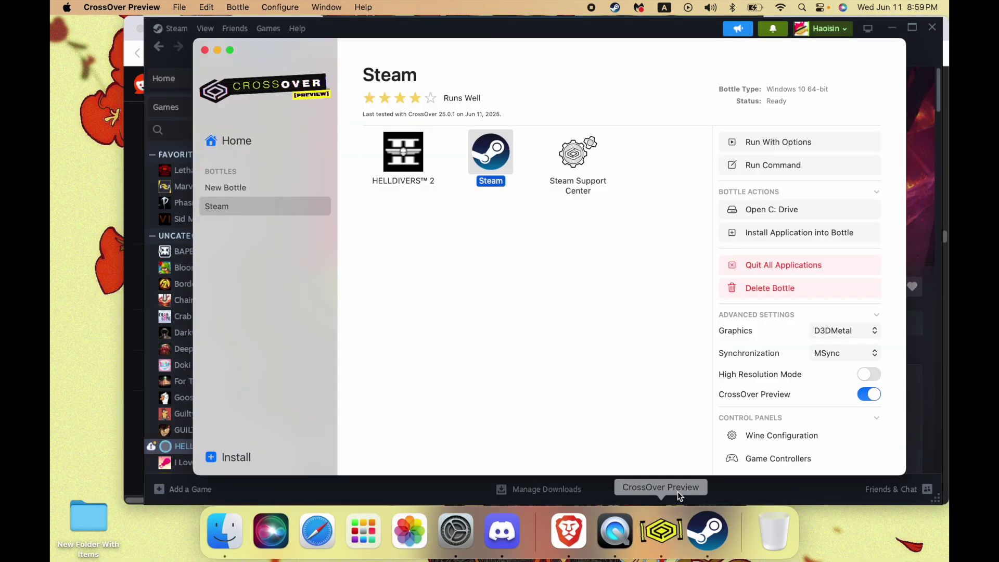
{"action": "left_click", "coordinate": [785, 210]}
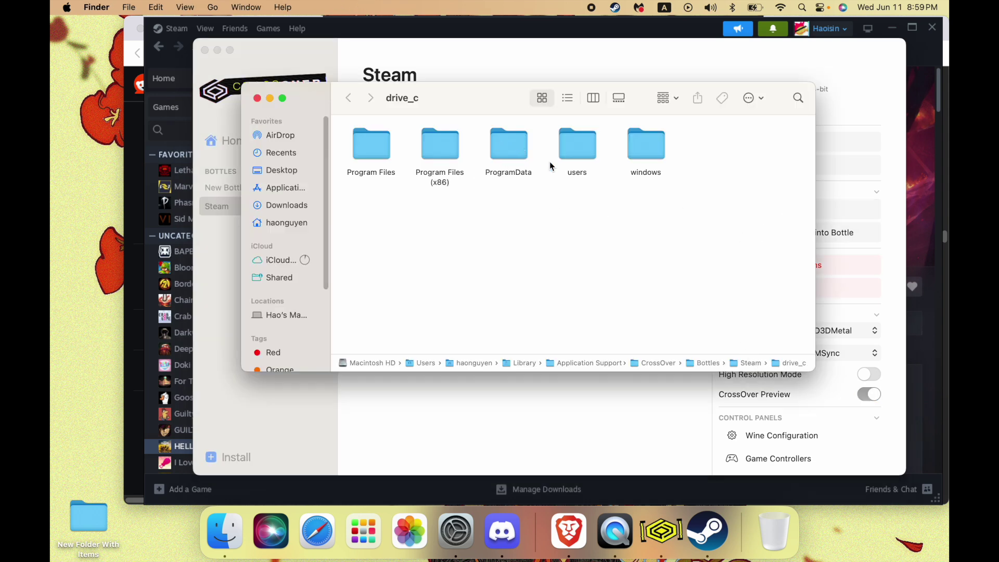
Browse drive_c through users > crossover > AppData > Roaming > Arrowhead > Helldivers2
{"action": "double_click", "coordinate": [573, 151]}
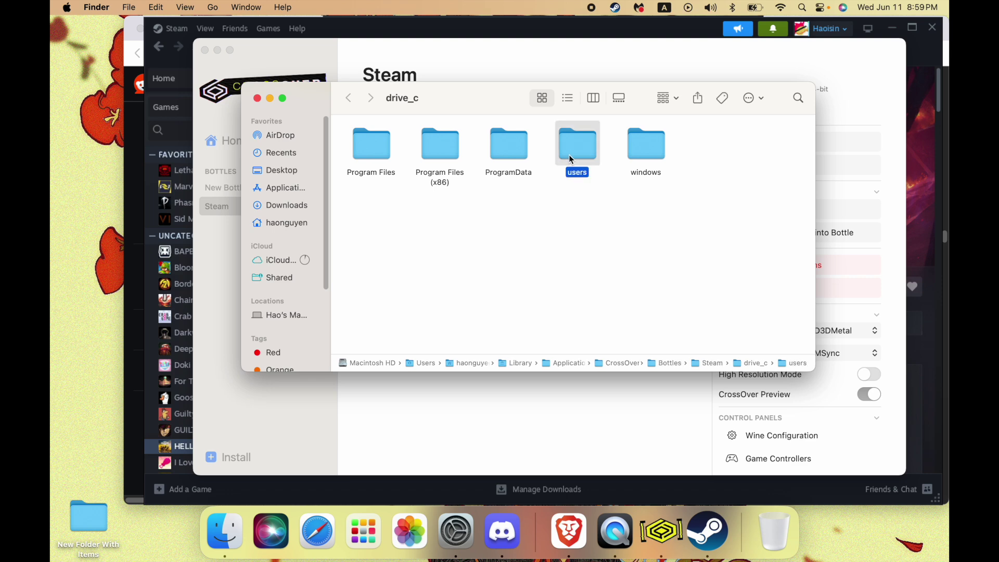
{"action": "double_click", "coordinate": [363, 145]}
{"action": "double_click", "coordinate": [359, 148]}
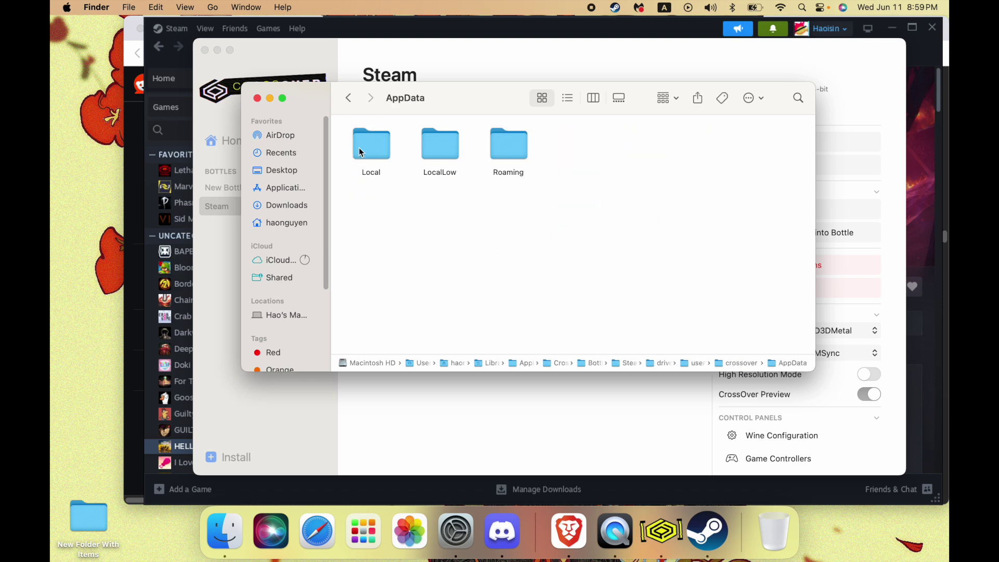
{"action": "double_click", "coordinate": [518, 156]}
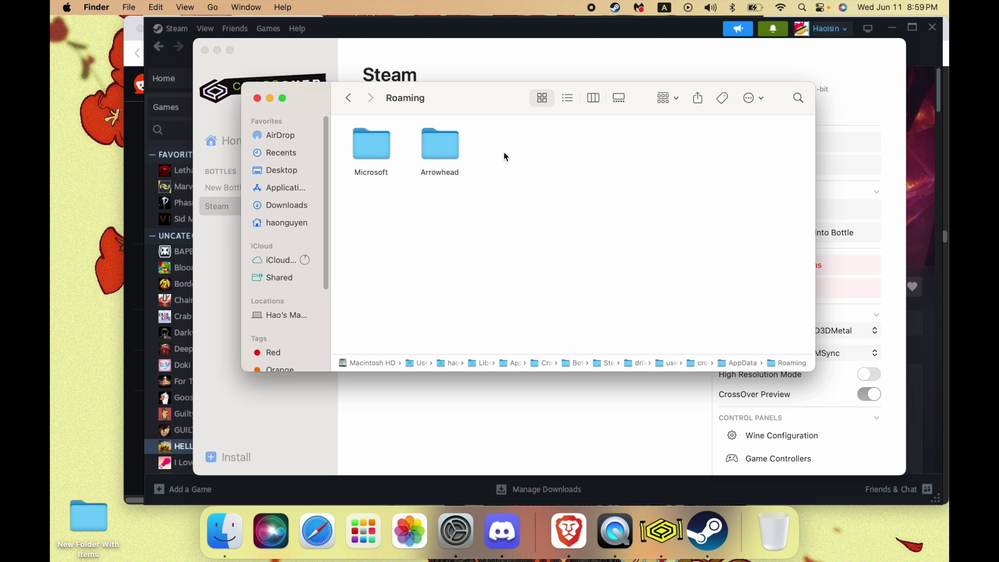
{"action": "left_click_drag", "start_coordinate": [460, 177], "coordinate": [456, 158]}
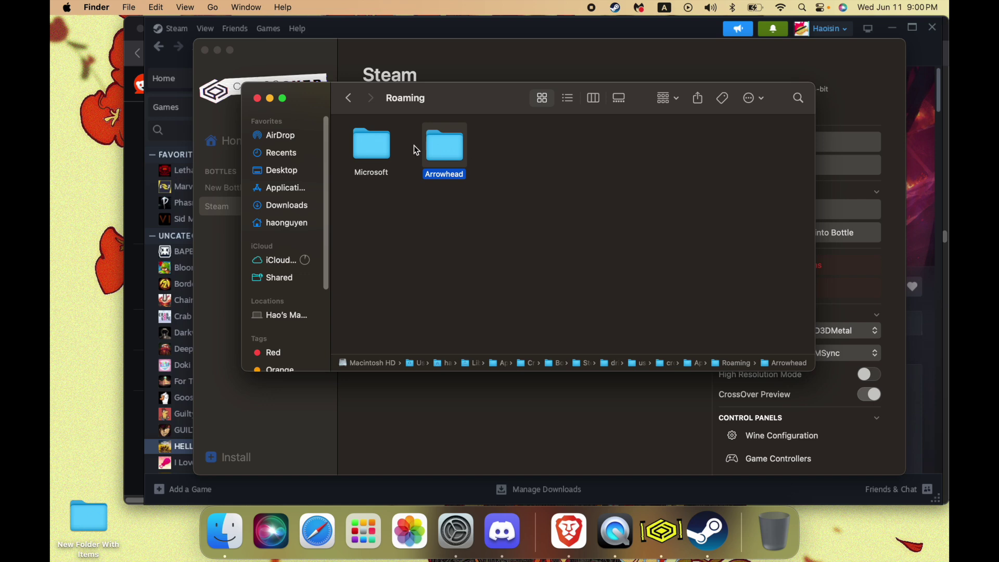
{"action": "double_click", "coordinate": [455, 155]}
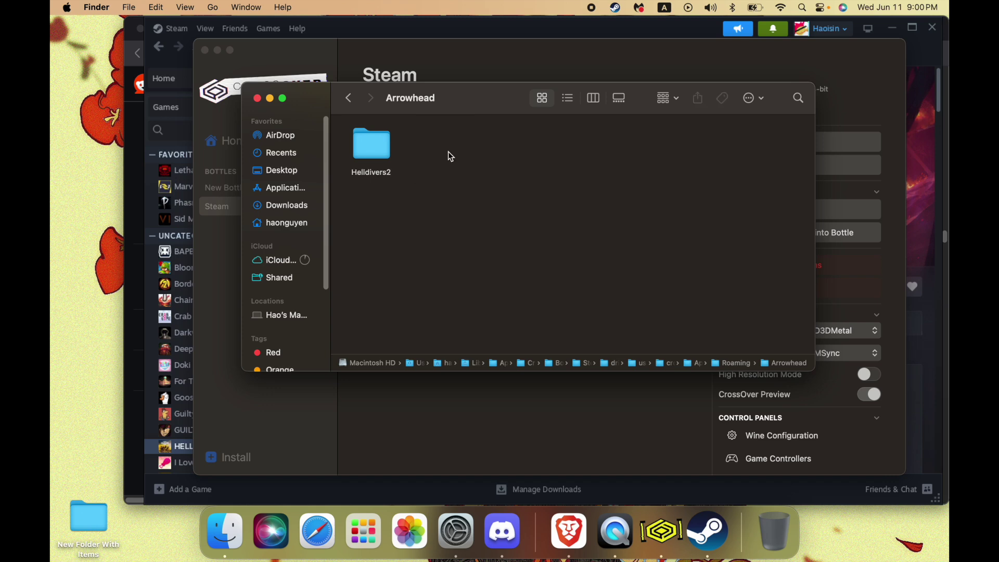
{"action": "double_click", "coordinate": [383, 148]}
Open user_settings.config in TextEdit and find the initial_setup_completed setting
{"action": "right_click", "coordinate": [572, 144]}
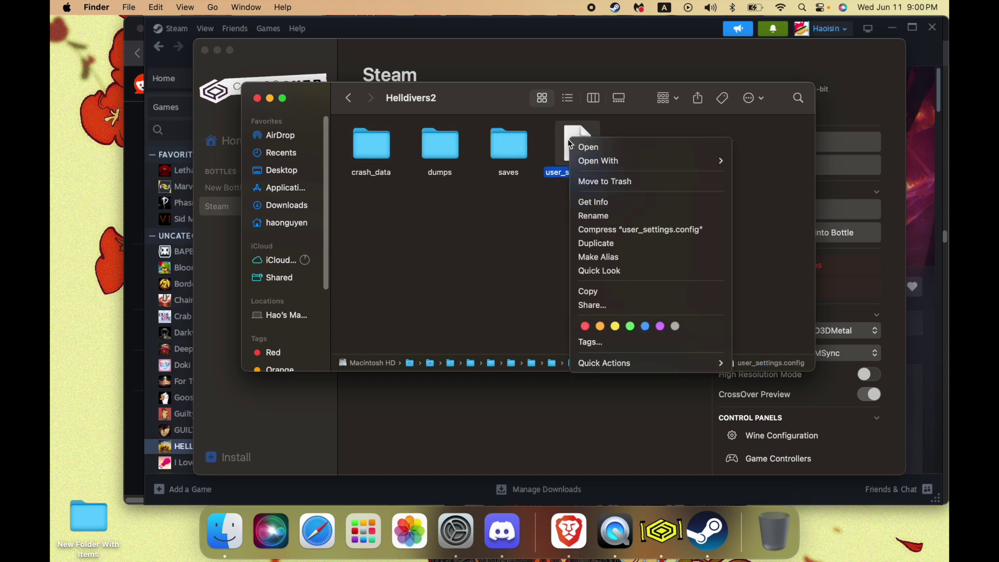
{"action": "mouse_move", "coordinate": [666, 161]}
{"action": "left_click", "coordinate": [765, 161]}
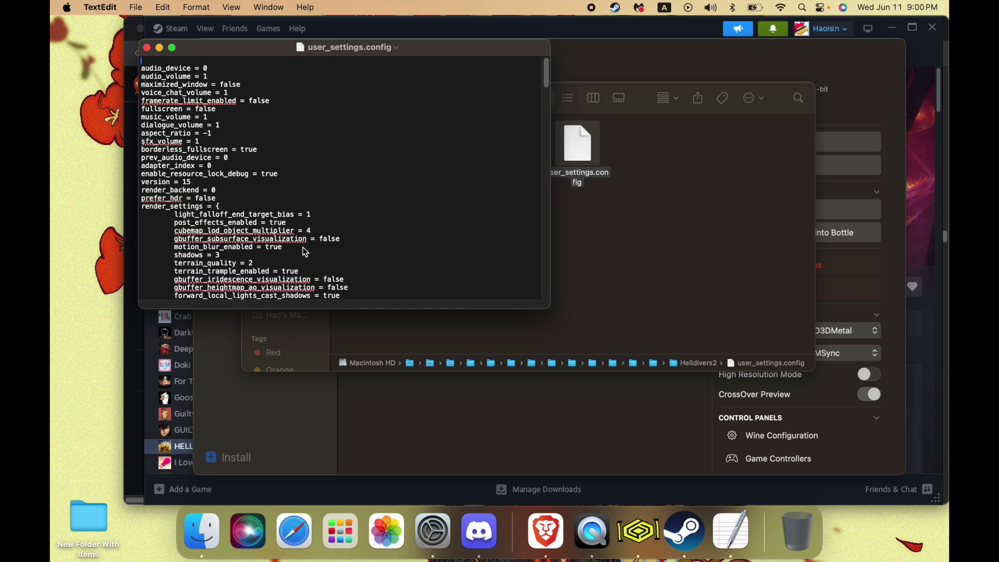
{"action": "key", "text": "super+f"}
{"action": "type", "text": "use"}
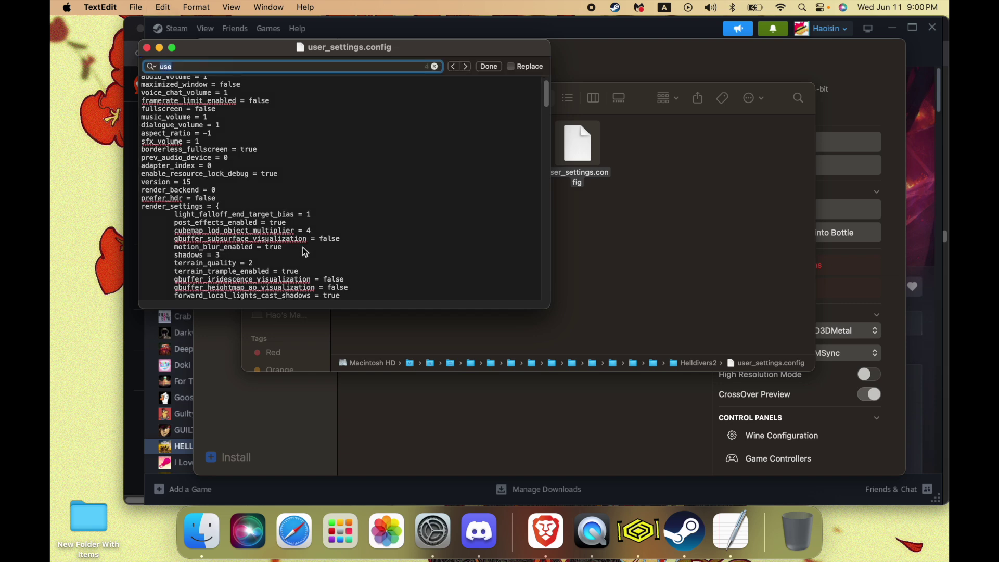
{"action": "type", "text": "in"}
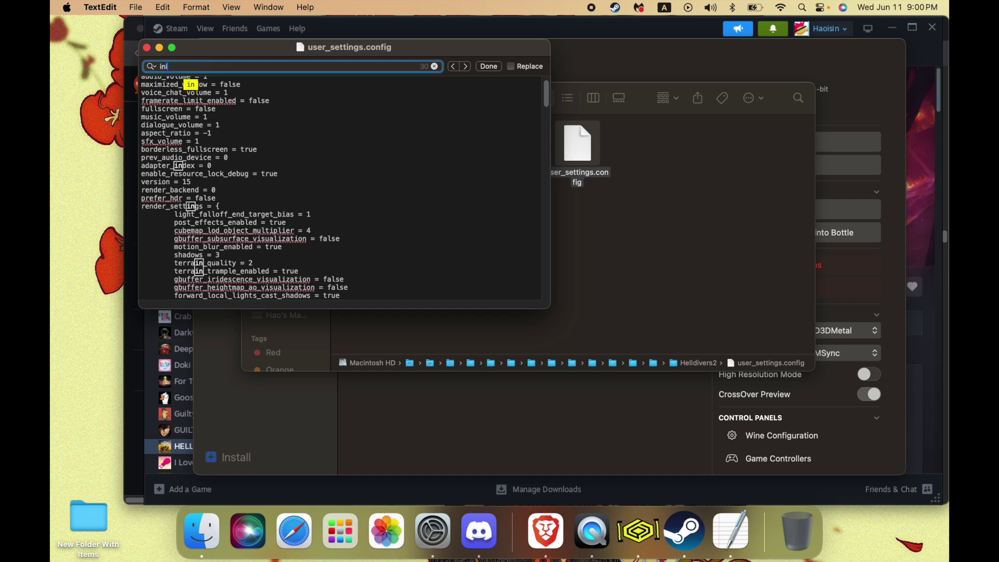
{"action": "type", "text": "itiak"}
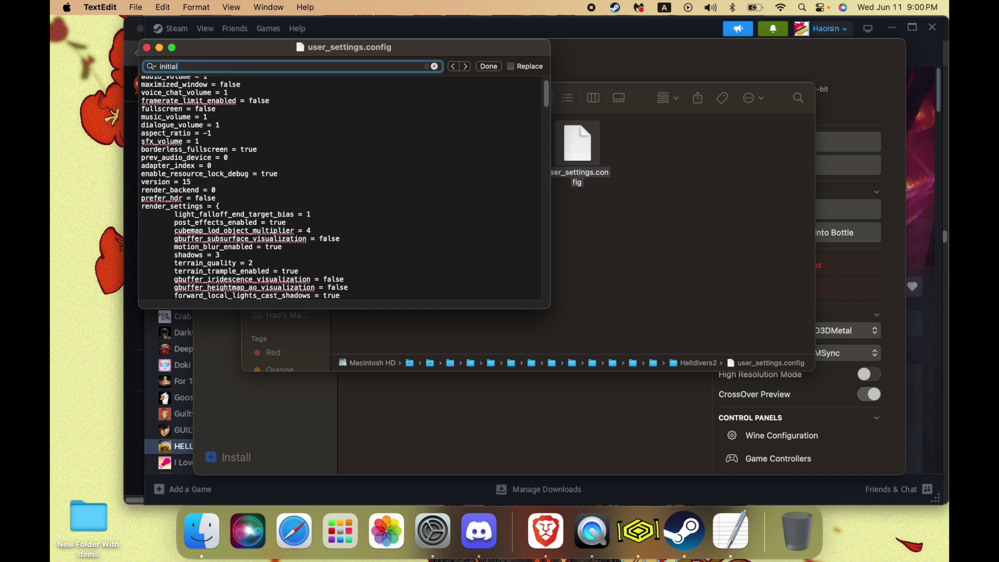
{"action": "left_click", "coordinate": [272, 201]}
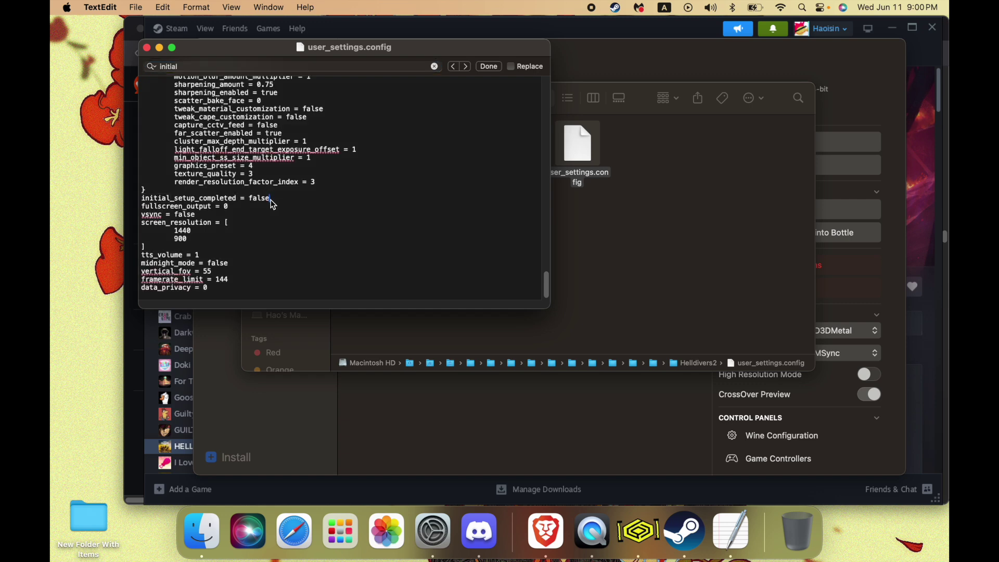
Set initial_setup_completed to true, save and close the file, and relaunch HELLDIVERS 2
{"action": "left_click_drag", "start_coordinate": [141, 200], "coordinate": [281, 201]}
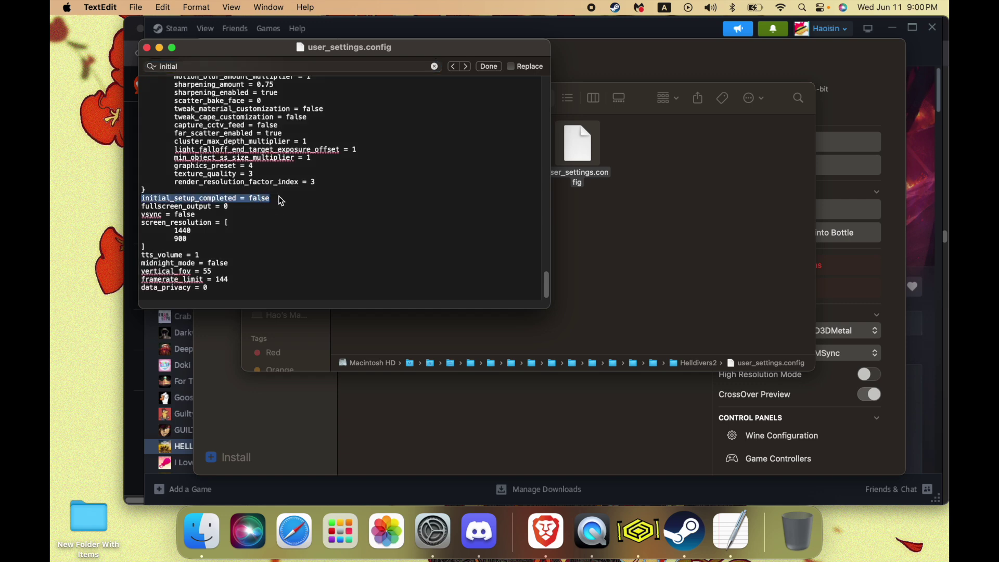
{"action": "left_click", "coordinate": [276, 197]}
{"action": "key", "text": "BackSpace"}
{"action": "key", "text": "BackSpace"}
{"action": "key", "text": "BackSpace"}
{"action": "key", "text": "BackSpace"}
{"action": "key", "text": "BackSpace"}
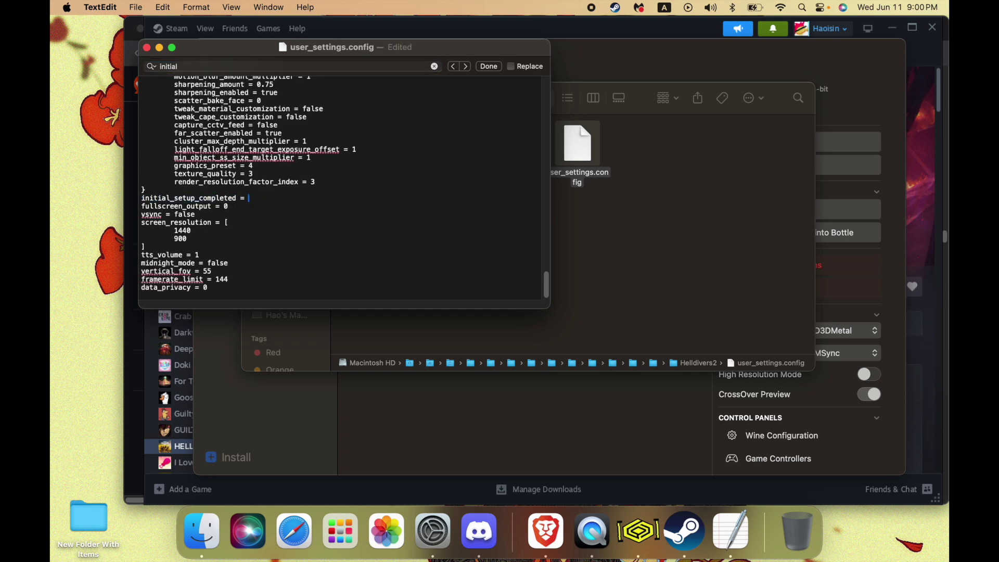
{"action": "type", "text": "true"}
{"action": "left_click", "coordinate": [340, 231]}
{"action": "left_click", "coordinate": [434, 66]}
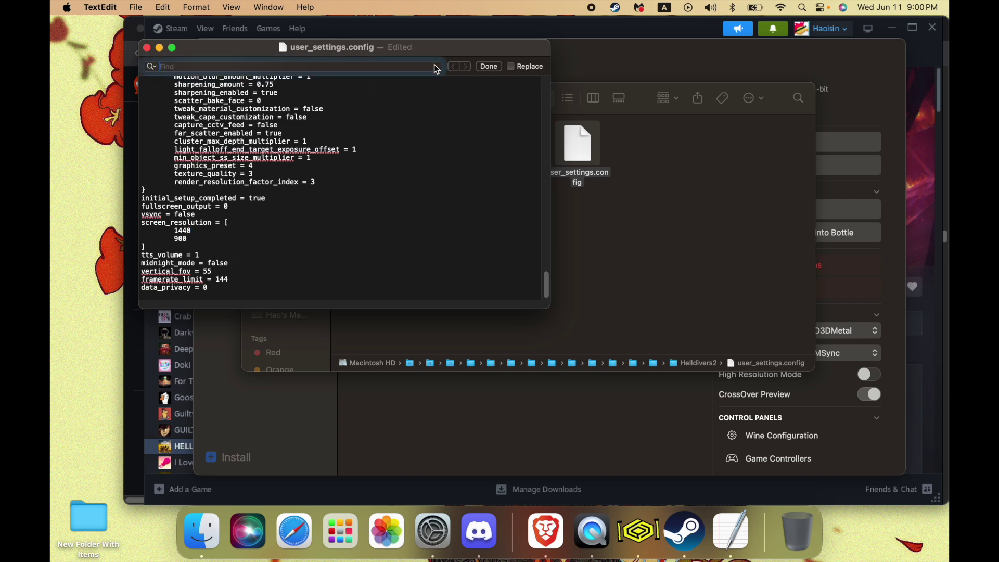
{"action": "left_click", "coordinate": [335, 196]}
{"action": "key", "text": "super+s"}
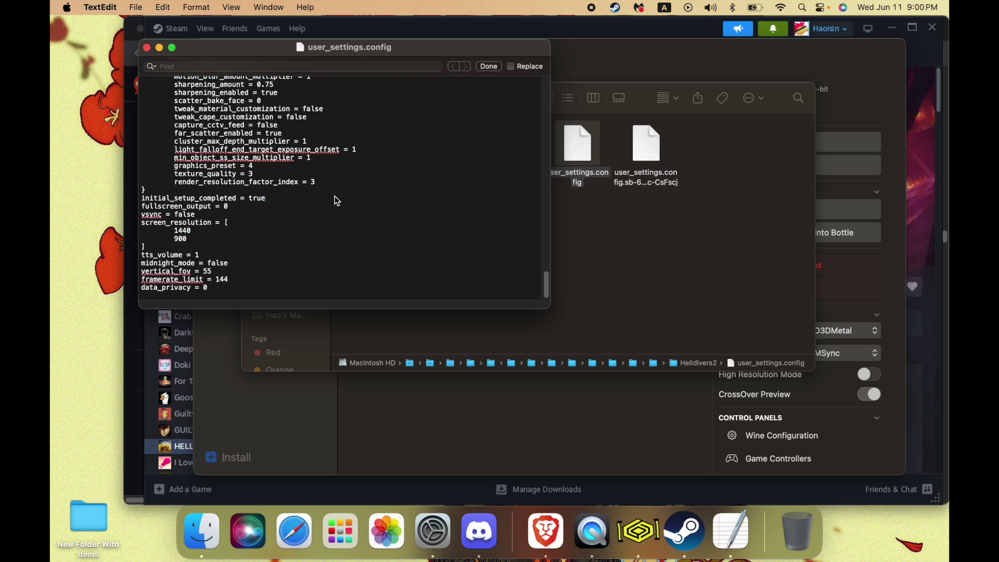
{"action": "left_click", "coordinate": [148, 48]}
{"action": "left_click", "coordinate": [195, 70]}
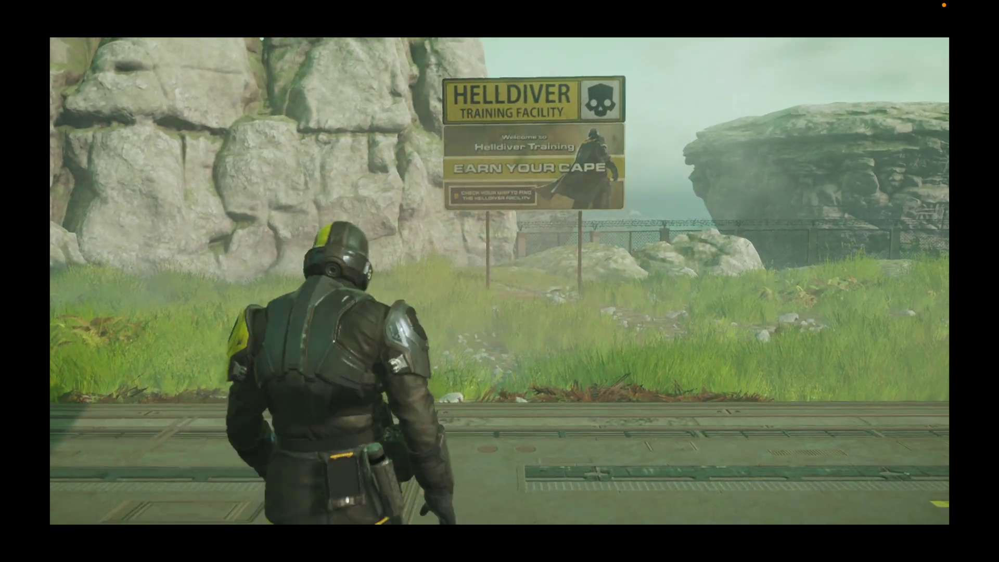
Run the soldier along the landing pad, then bring up the Undisclosed Location pause menu
{"action": "key", "text": "w"}
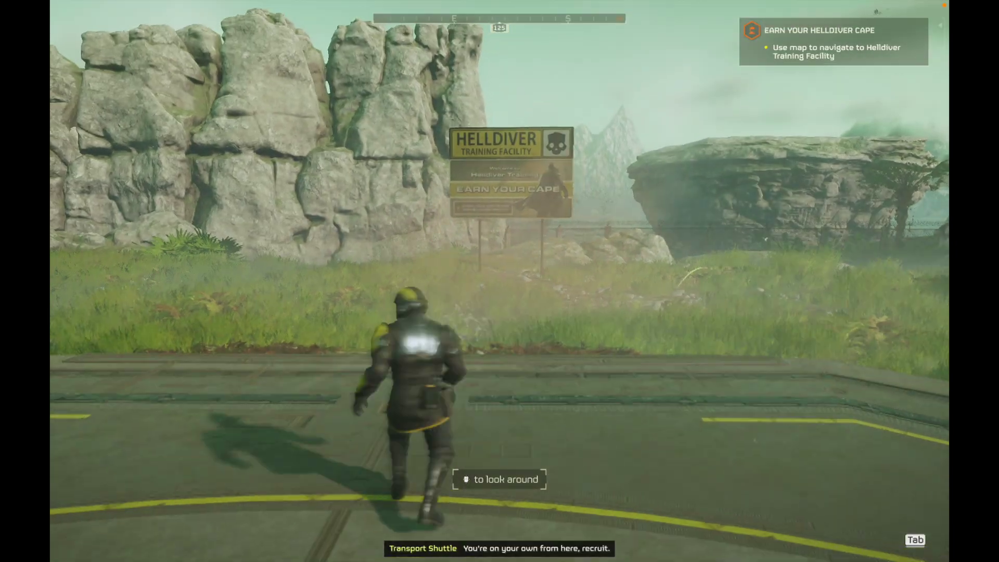
{"action": "key", "text": "w"}
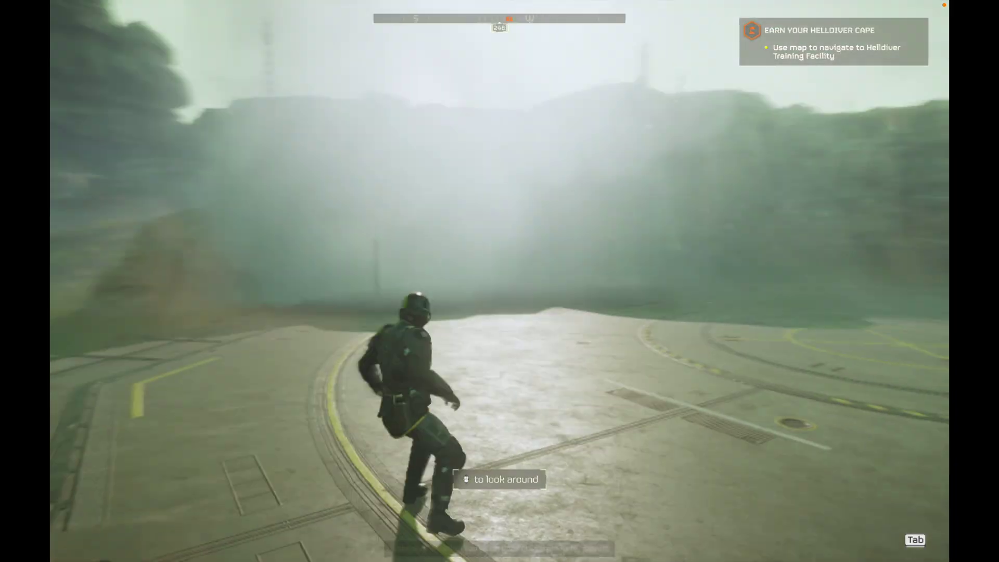
{"action": "key", "text": "Escape"}
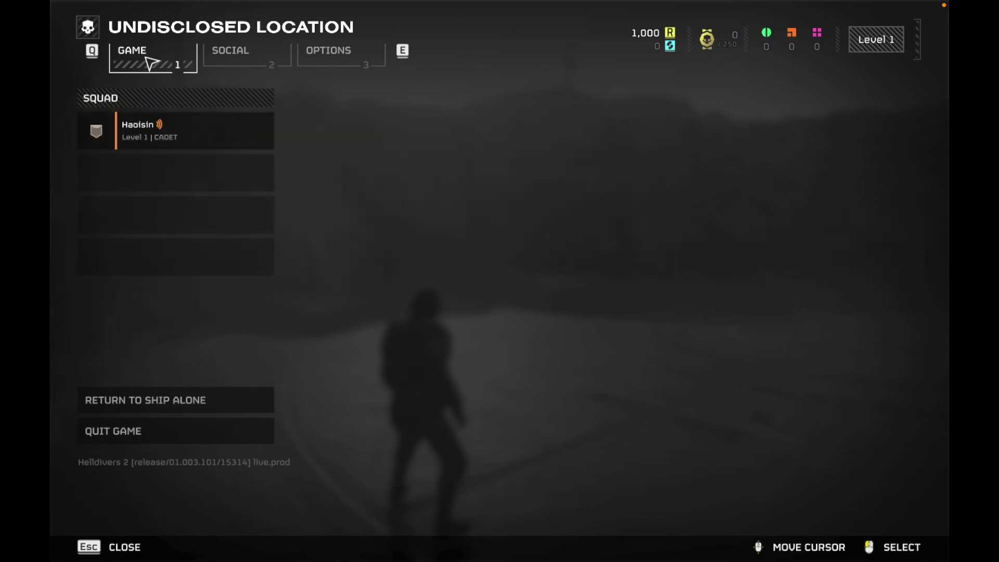
In Options > Display, turn camera shake off and enable the performance monitor
{"action": "left_click", "coordinate": [333, 57]}
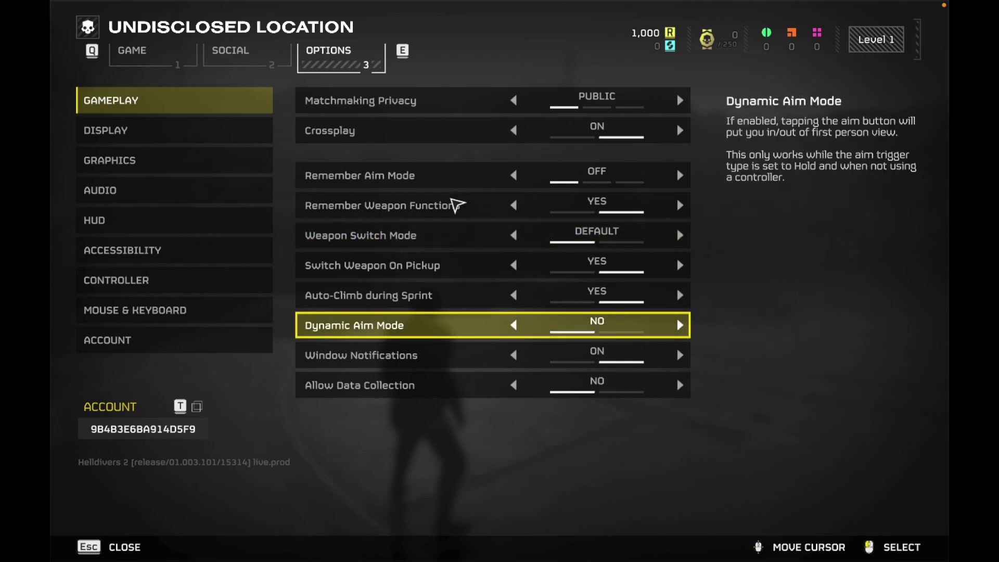
{"action": "left_click", "coordinate": [229, 133]}
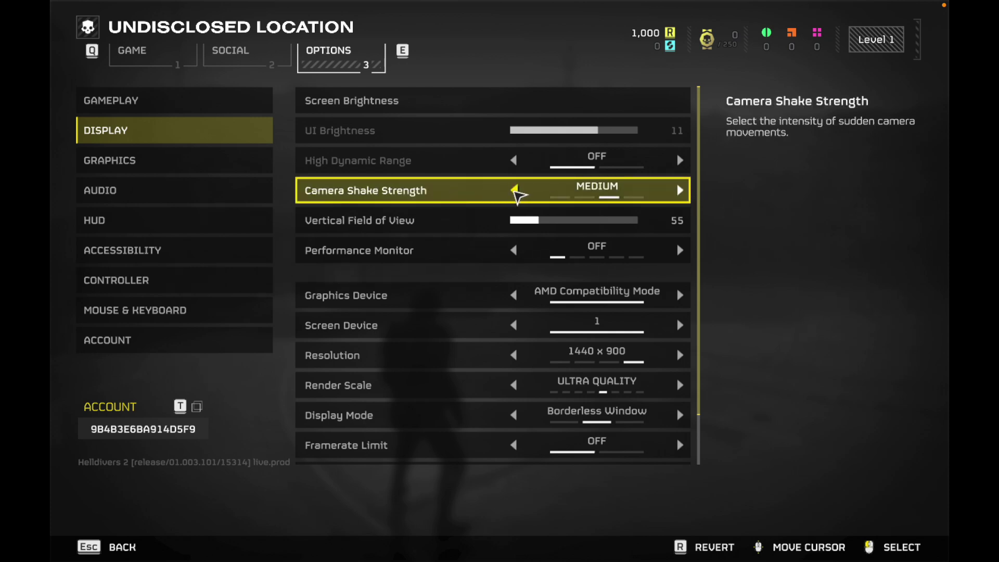
{"action": "left_click", "coordinate": [514, 189]}
{"action": "left_click", "coordinate": [513, 189]}
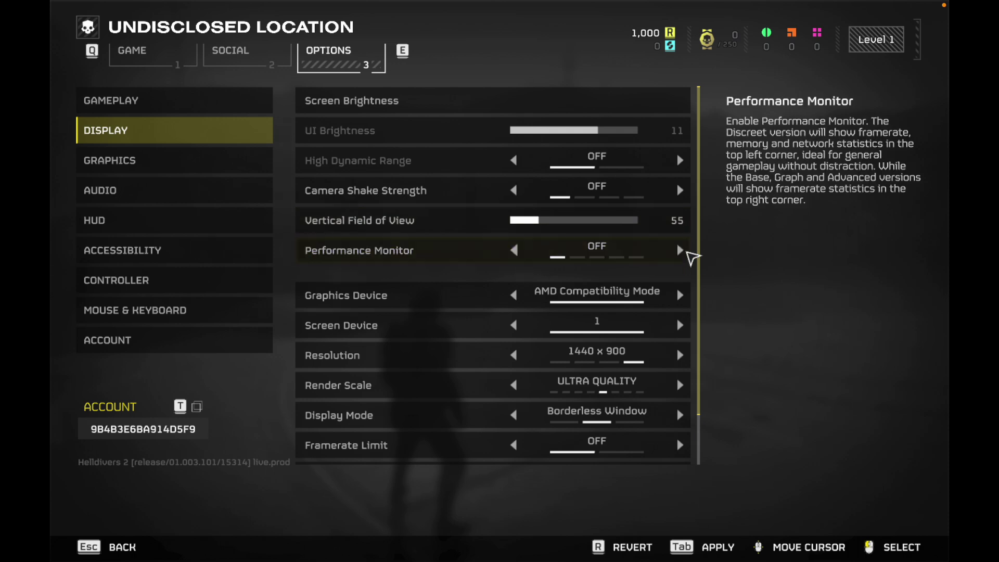
{"action": "left_click", "coordinate": [680, 249]}
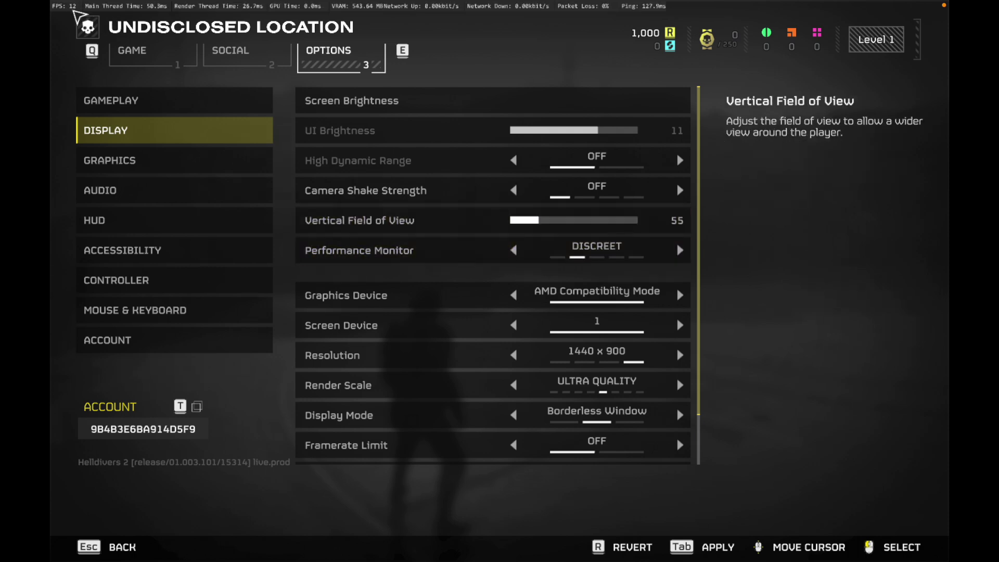
{"action": "scroll", "coordinate": [513, 343], "scroll_direction": "down", "scroll_amount": 2}
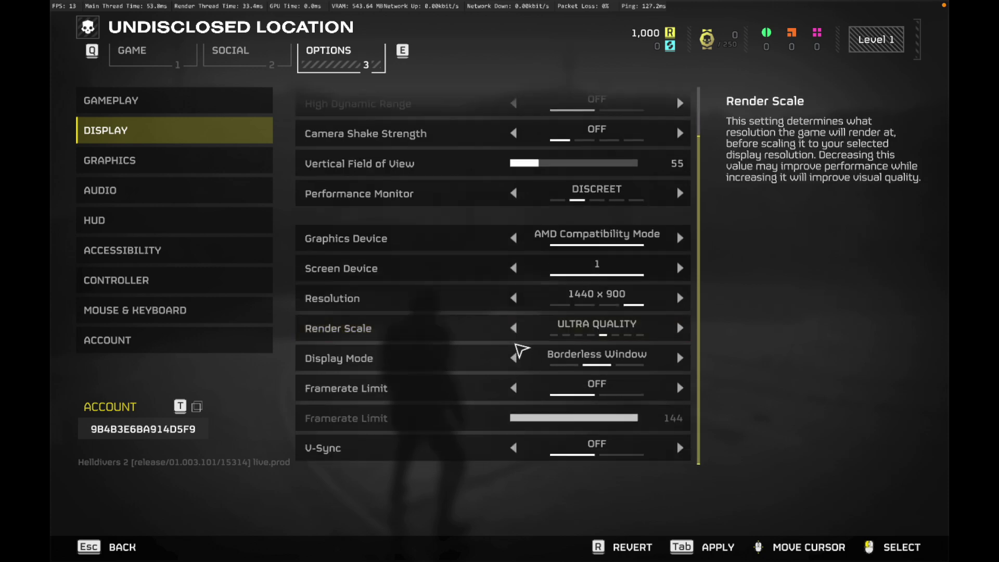
Lower the resolution to 960 x 600 and Render Scale to ULTRA PERFORMANCE
{"action": "left_click", "coordinate": [515, 300]}
{"action": "left_click", "coordinate": [514, 299]}
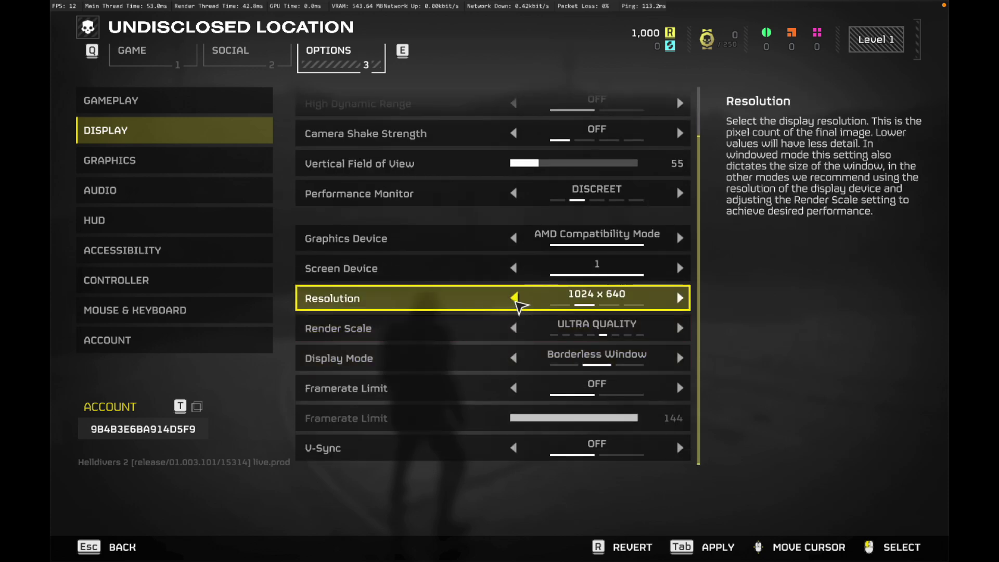
{"action": "left_click", "coordinate": [515, 297]}
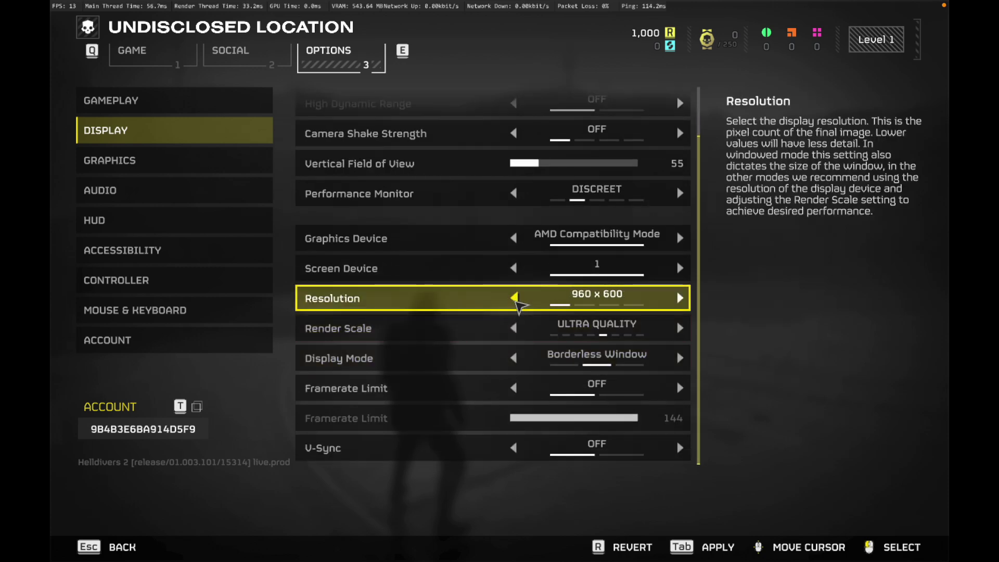
{"action": "left_click", "coordinate": [515, 329]}
{"action": "left_click", "coordinate": [515, 329]}
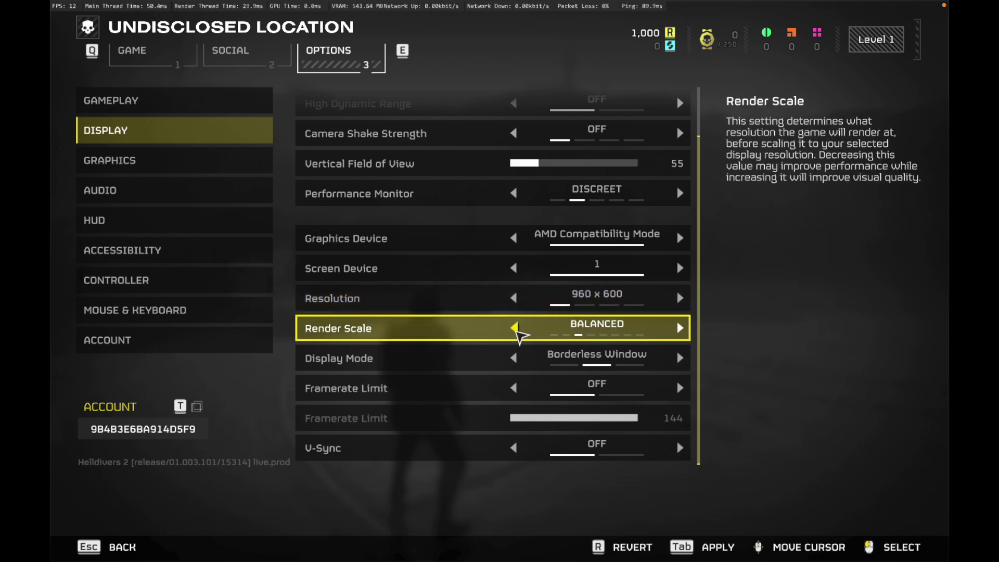
{"action": "left_click", "coordinate": [515, 329]}
{"action": "left_click", "coordinate": [515, 328]}
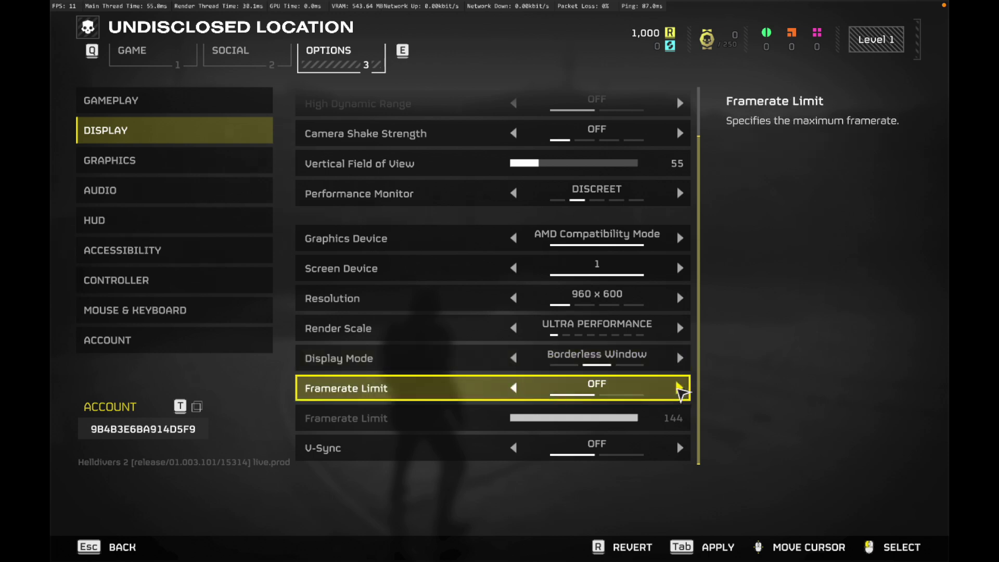
Turn the Framerate Limit on with a cap of 66, then apply the display settings
{"action": "left_click", "coordinate": [680, 388]}
{"action": "left_click_drag", "start_coordinate": [568, 418], "coordinate": [553, 420]}
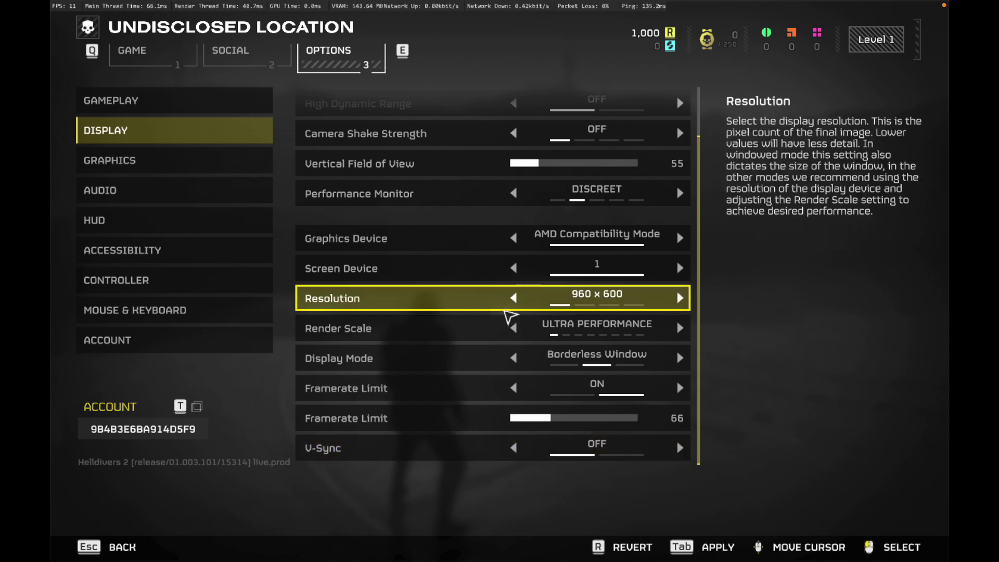
{"action": "scroll", "coordinate": [511, 320], "scroll_direction": "up", "scroll_amount": 2}
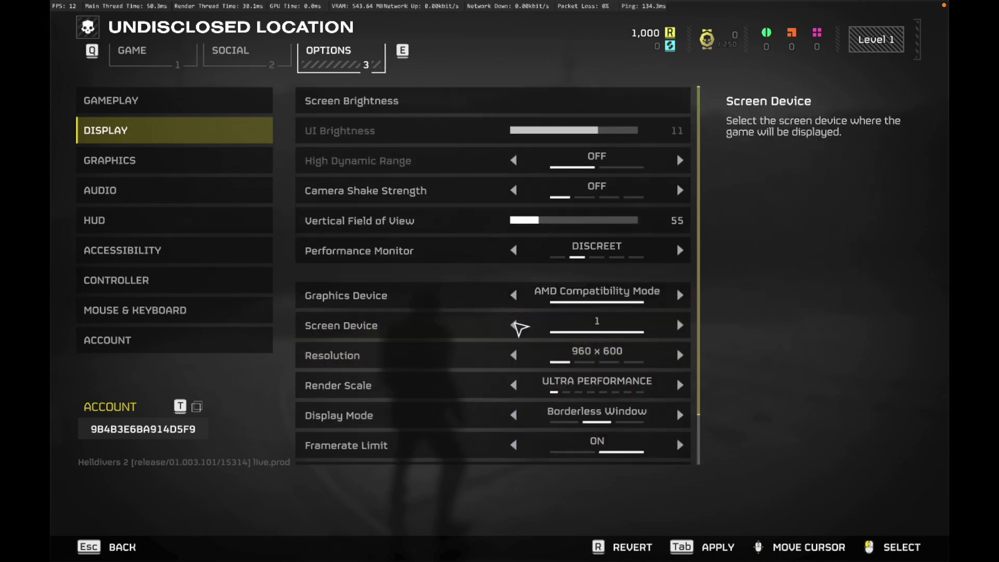
{"action": "scroll", "coordinate": [520, 333], "scroll_direction": "down", "scroll_amount": 2}
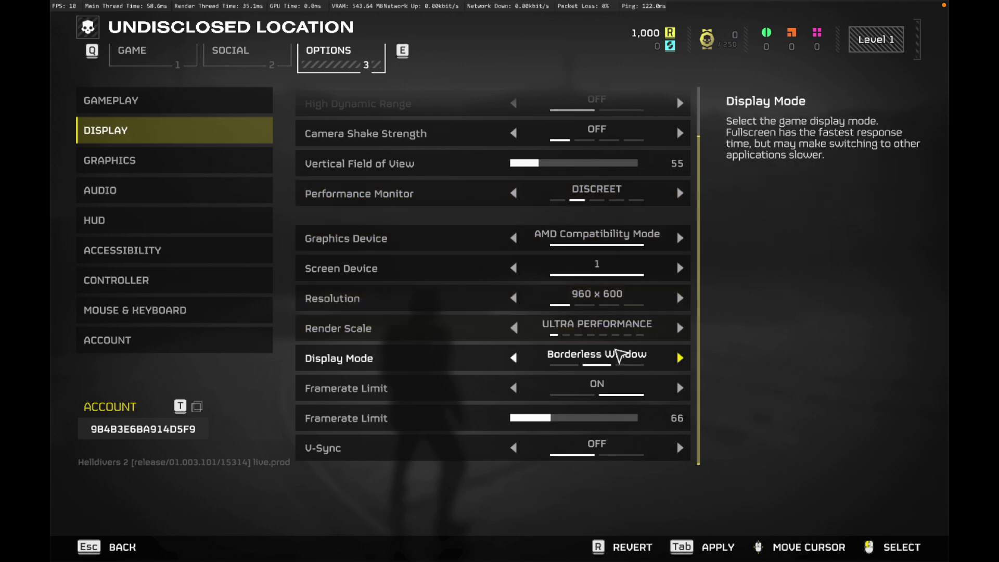
{"action": "left_click", "coordinate": [619, 303]}
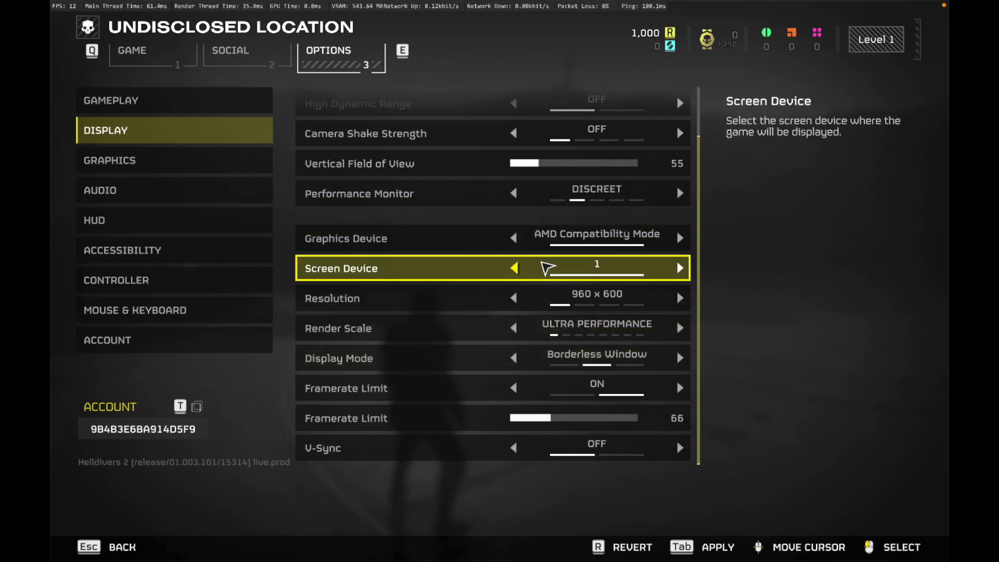
{"action": "key", "text": "Tab"}
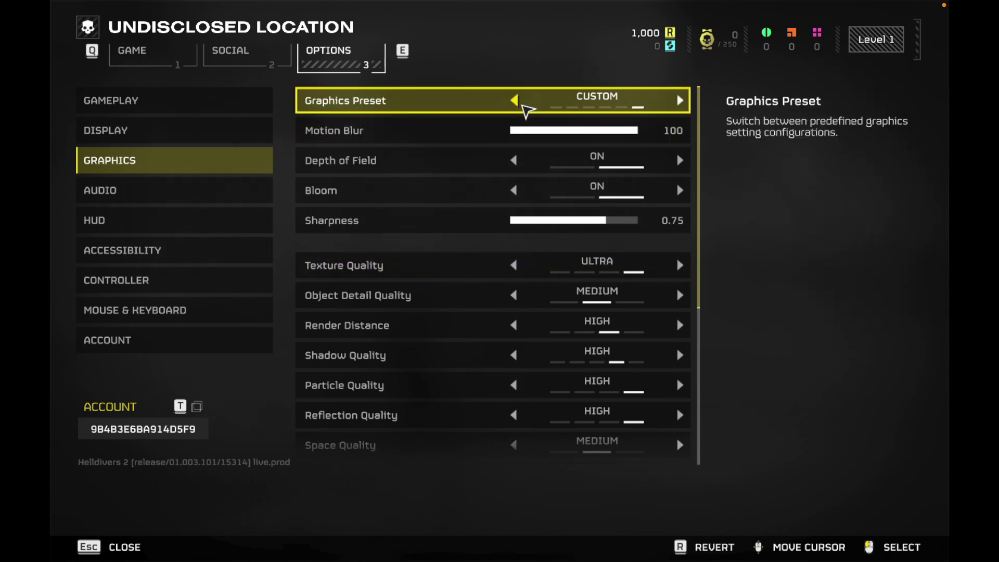
Set Motion Blur to 0 and turn Bloom and Depth of Field off
{"action": "left_click", "coordinate": [556, 131]}
{"action": "left_click_drag", "start_coordinate": [523, 132], "coordinate": [500, 137]}
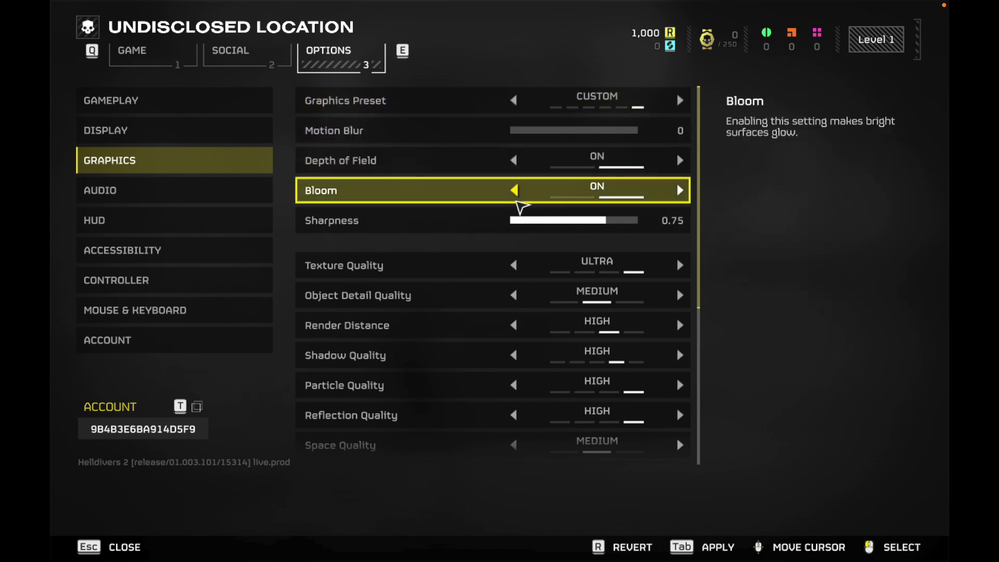
{"action": "left_click", "coordinate": [514, 191]}
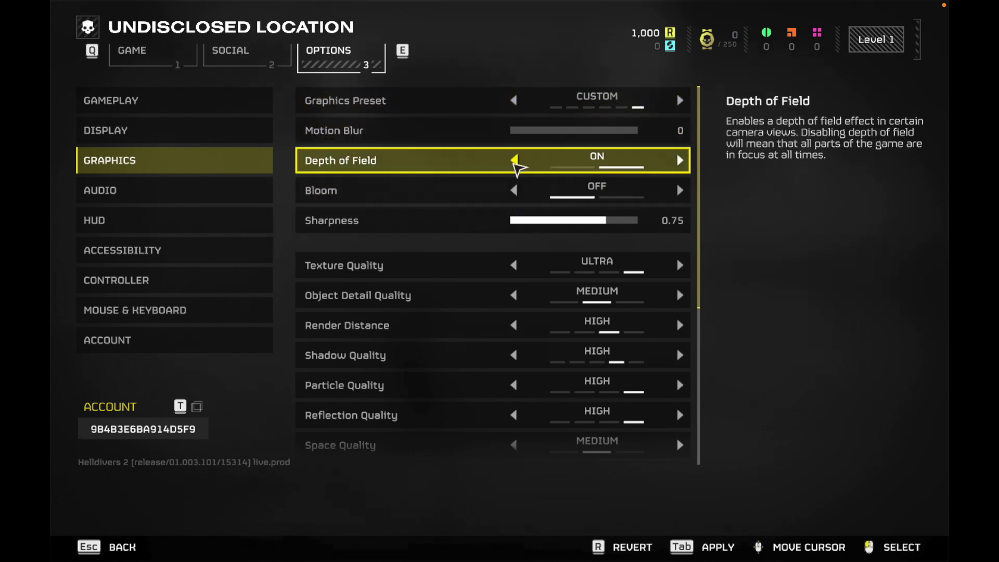
{"action": "left_click", "coordinate": [515, 161]}
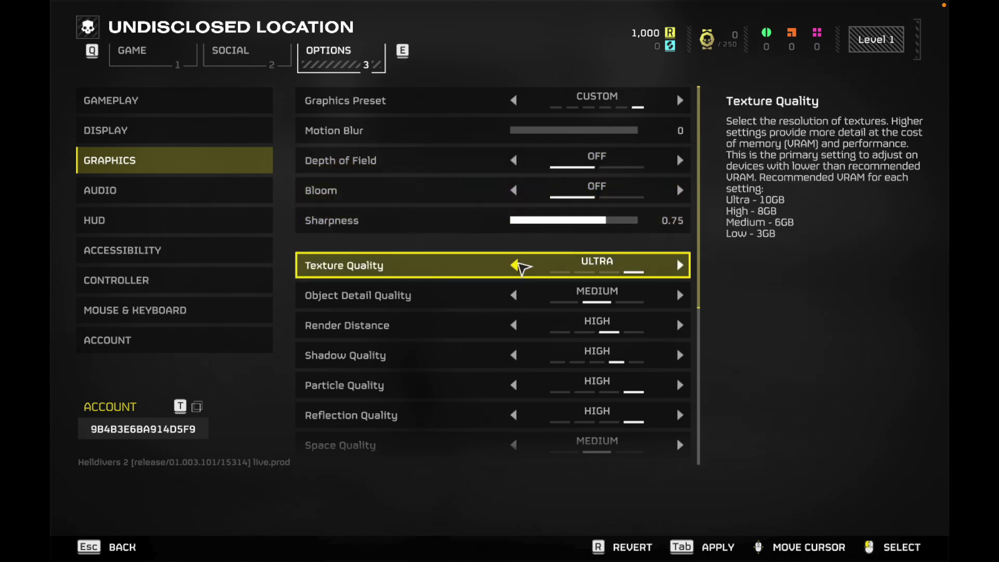
Set Texture Quality, Object Detail Quality and Render Distance to LOW
{"action": "left_click", "coordinate": [516, 267]}
{"action": "left_click", "coordinate": [516, 267]}
{"action": "left_click", "coordinate": [516, 267]}
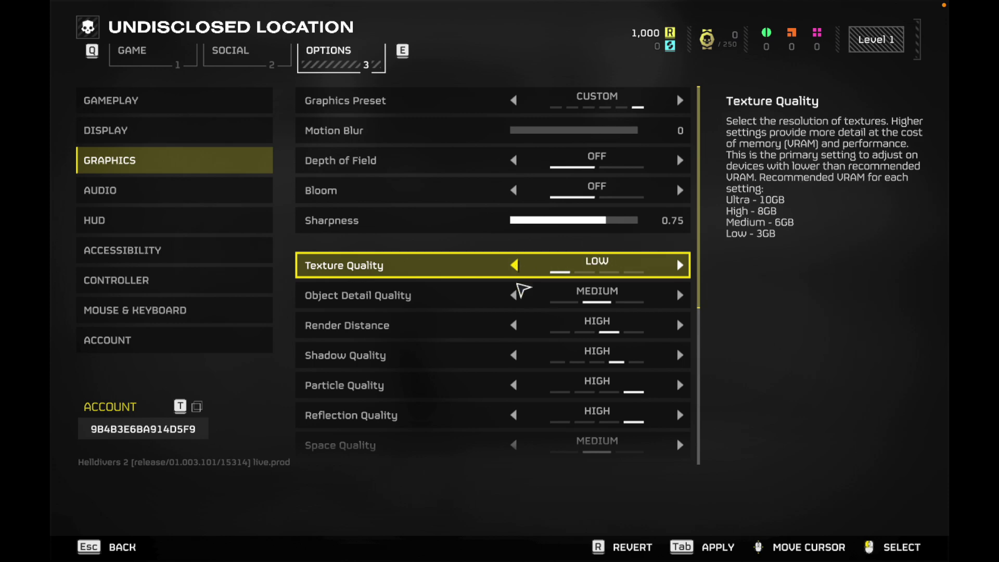
{"action": "left_click", "coordinate": [516, 295]}
{"action": "left_click", "coordinate": [516, 295]}
{"action": "left_click", "coordinate": [516, 302]}
{"action": "left_click", "coordinate": [516, 302]}
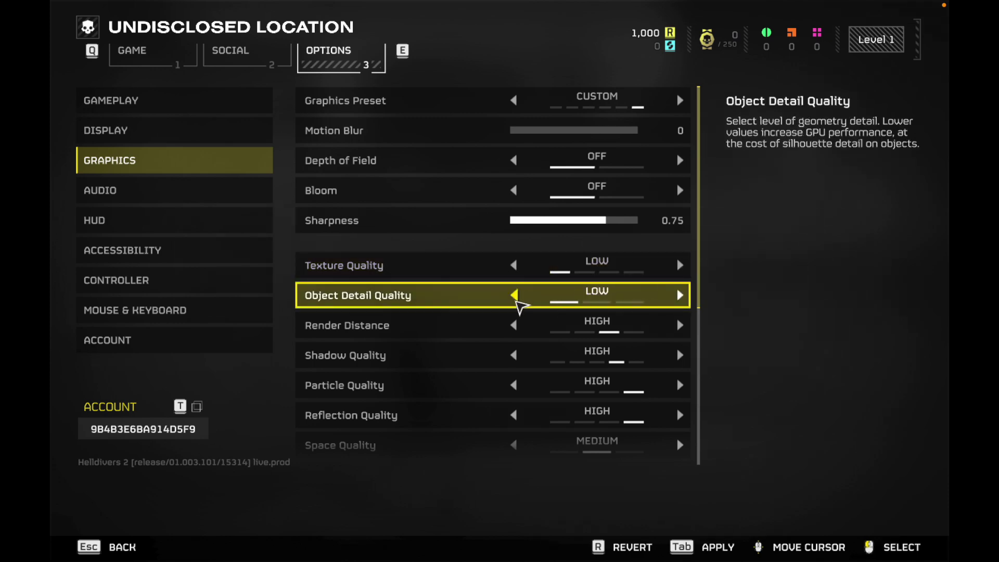
{"action": "left_click", "coordinate": [517, 327]}
{"action": "left_click", "coordinate": [517, 327]}
Lower Shadow Quality and Particle Quality to LOWEST
{"action": "scroll", "coordinate": [520, 333], "scroll_direction": "down", "scroll_amount": 3}
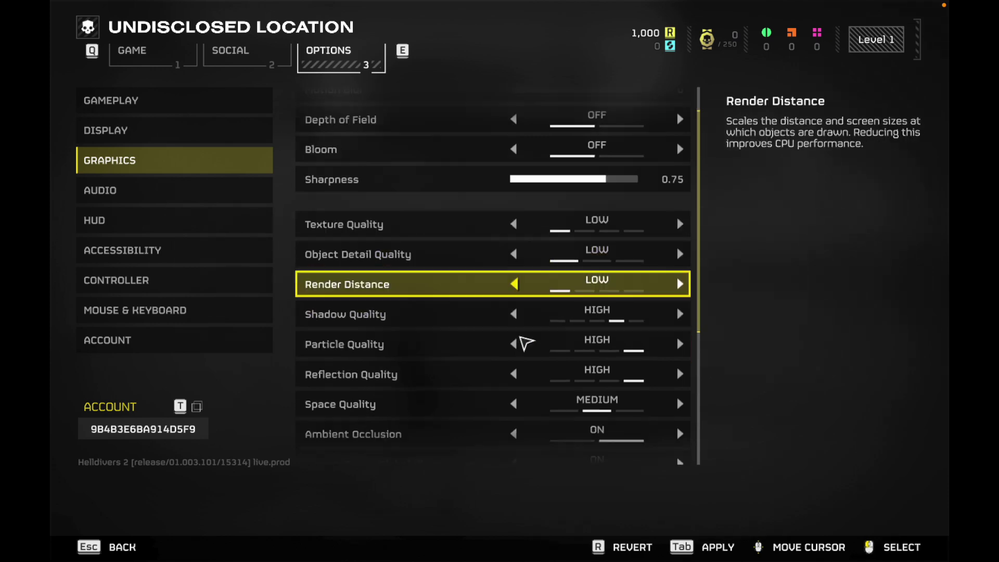
{"action": "left_click", "coordinate": [516, 273]}
{"action": "left_click", "coordinate": [515, 272]}
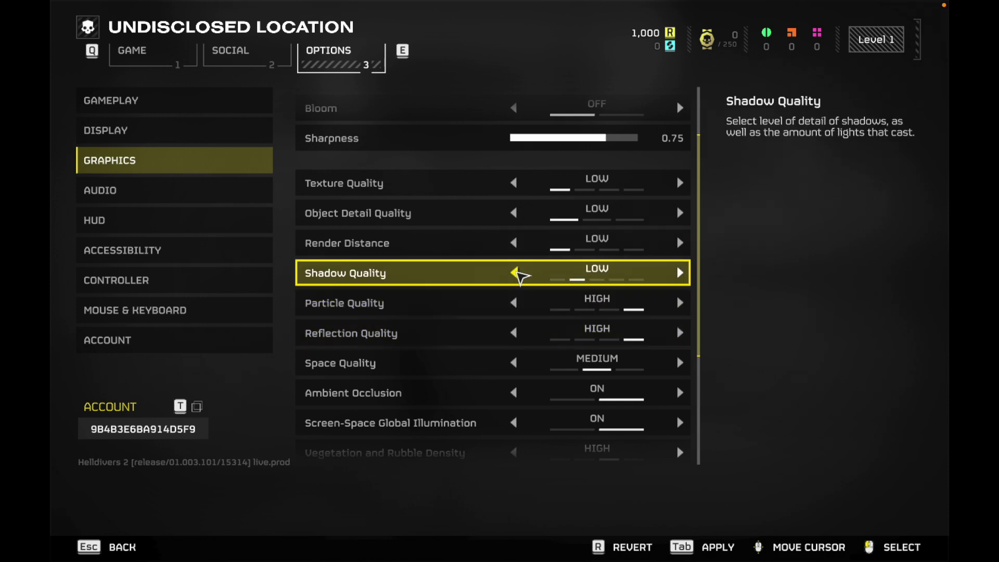
{"action": "left_click", "coordinate": [515, 272]}
{"action": "left_click", "coordinate": [515, 303]}
{"action": "left_click", "coordinate": [515, 302]}
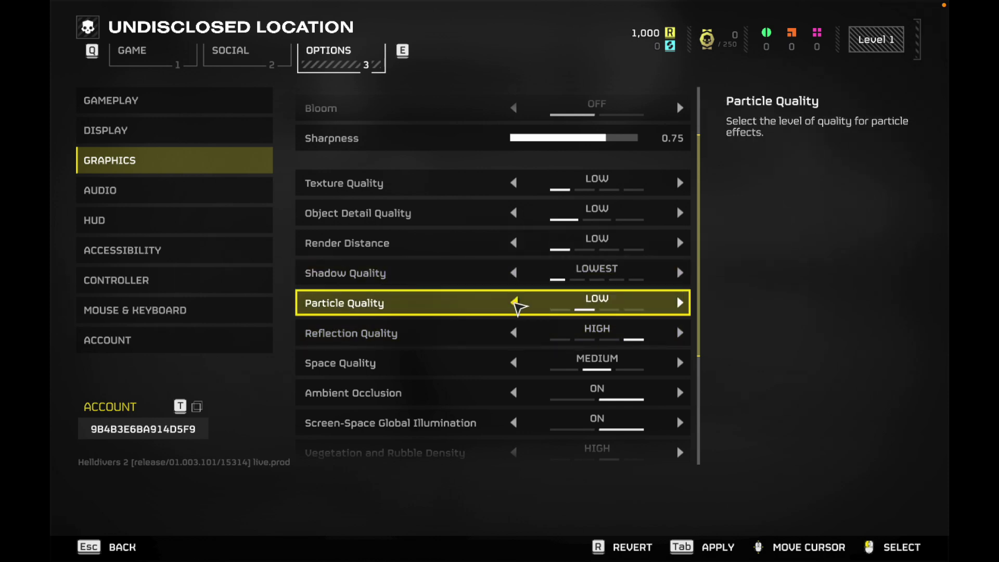
{"action": "left_click", "coordinate": [516, 302]}
Set Space Quality to LOW and Reflection Quality to LOWEST
{"action": "scroll", "coordinate": [517, 304], "scroll_direction": "down", "scroll_amount": 3}
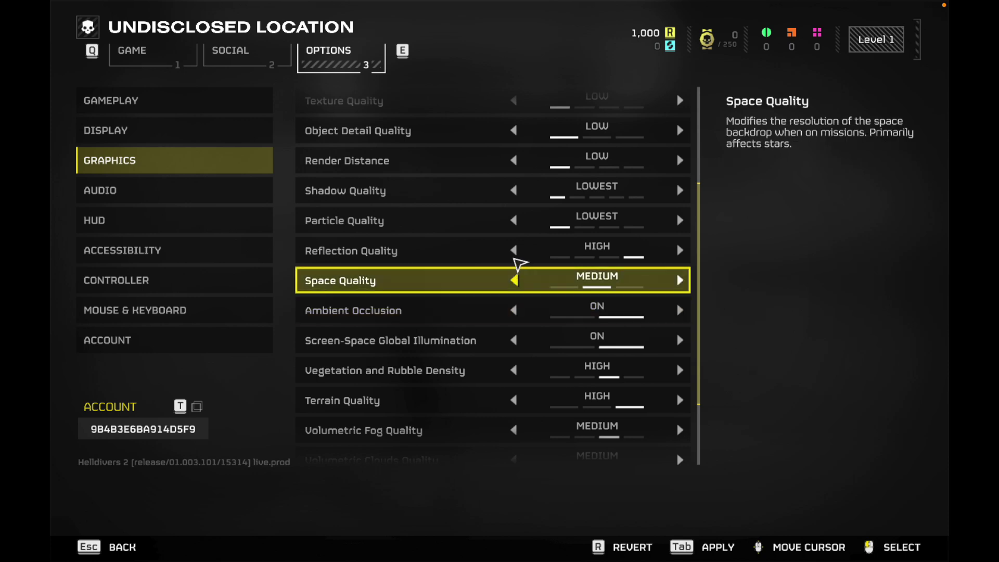
{"action": "left_click", "coordinate": [516, 249]}
{"action": "left_click", "coordinate": [515, 251]}
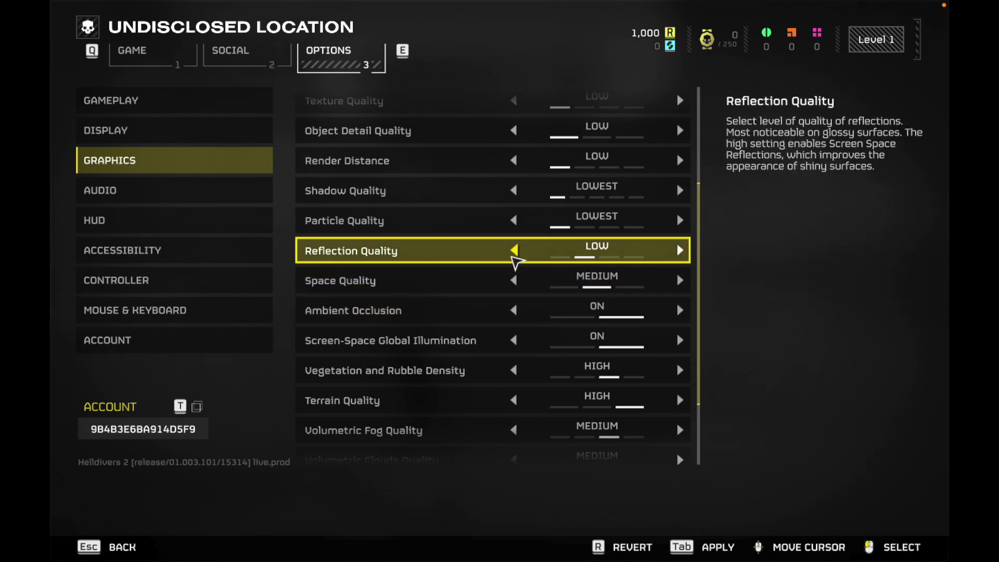
{"action": "left_click", "coordinate": [516, 253]}
{"action": "left_click", "coordinate": [515, 252]}
{"action": "left_click", "coordinate": [515, 279]}
{"action": "left_click", "coordinate": [515, 280]}
{"action": "left_click", "coordinate": [515, 281]}
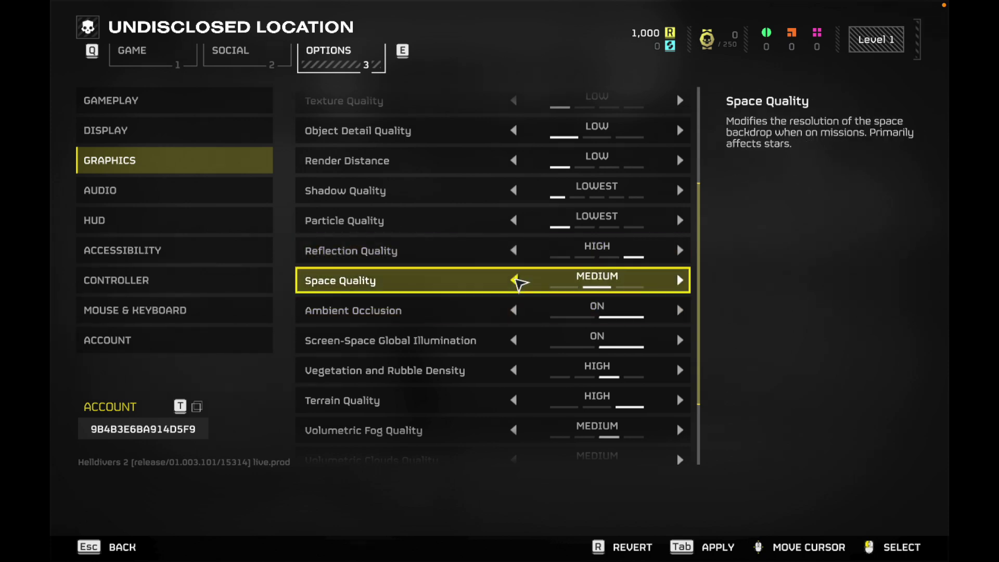
{"action": "left_click", "coordinate": [516, 281]}
{"action": "left_click", "coordinate": [515, 251]}
{"action": "left_click", "coordinate": [515, 251]}
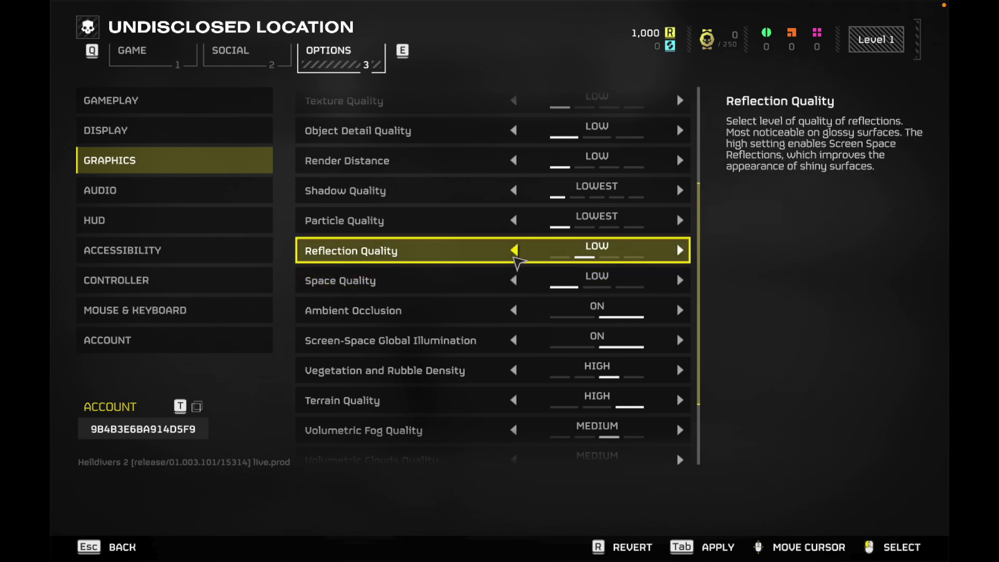
{"action": "left_click", "coordinate": [515, 251]}
{"action": "left_click", "coordinate": [515, 311]}
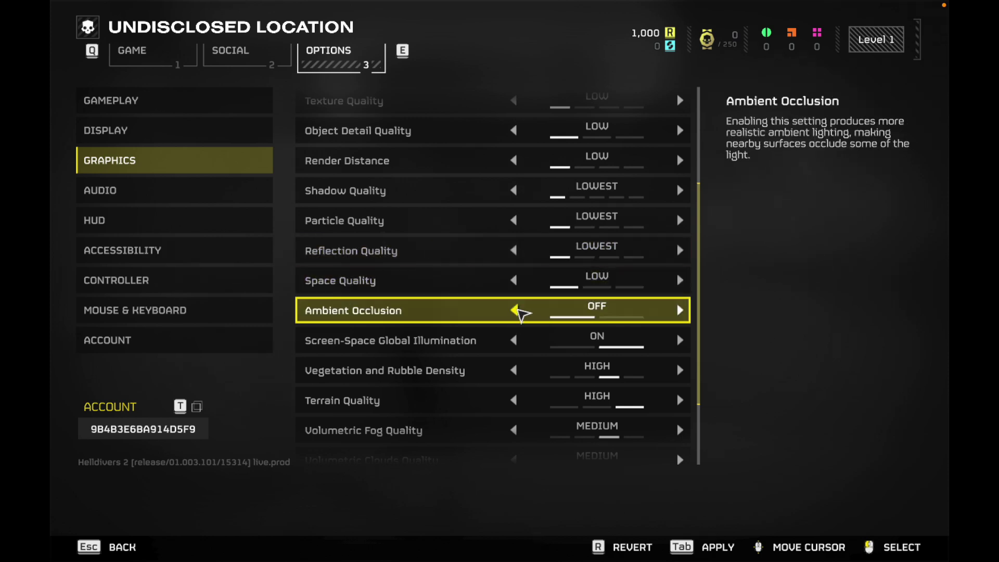
Turn Screen-Space Global Illumination off and lower Vegetation and Rubble Density to LOW
{"action": "scroll", "coordinate": [520, 312], "scroll_direction": "down", "scroll_amount": 3}
{"action": "left_click", "coordinate": [515, 289]}
{"action": "left_click", "coordinate": [516, 266]}
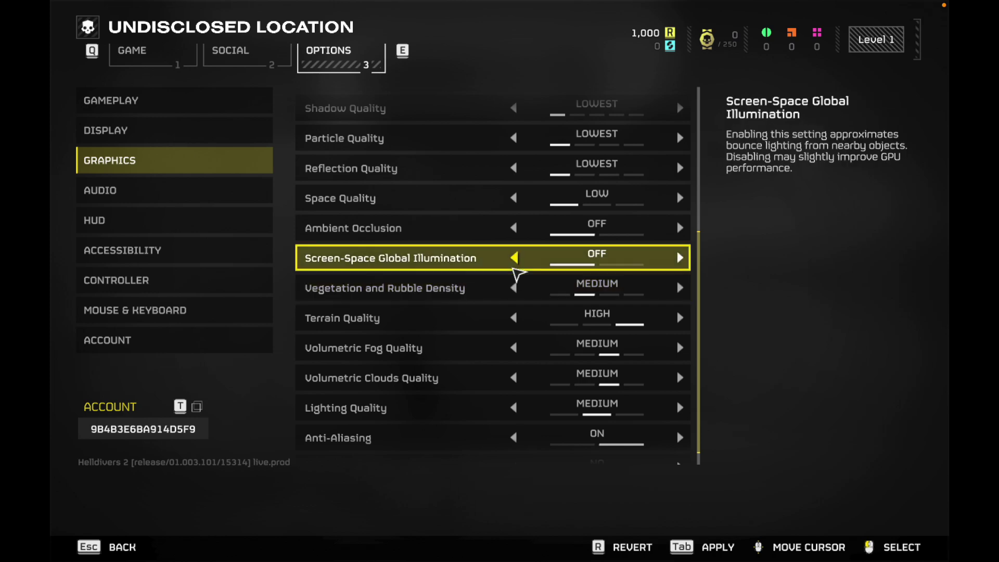
{"action": "left_click", "coordinate": [515, 288]}
{"action": "scroll", "coordinate": [546, 289], "scroll_direction": "up", "scroll_amount": 8}
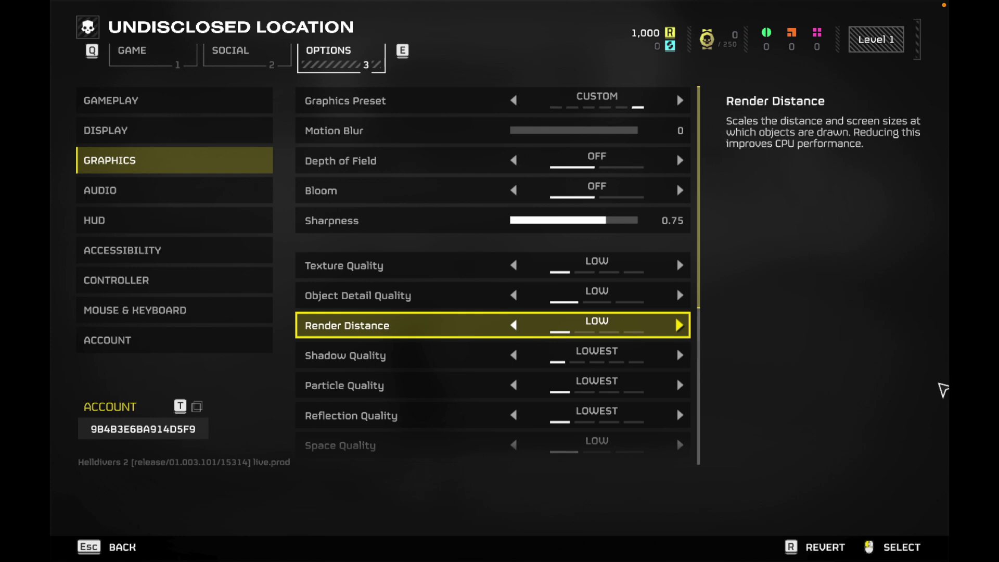
{"action": "left_click", "coordinate": [174, 130]}
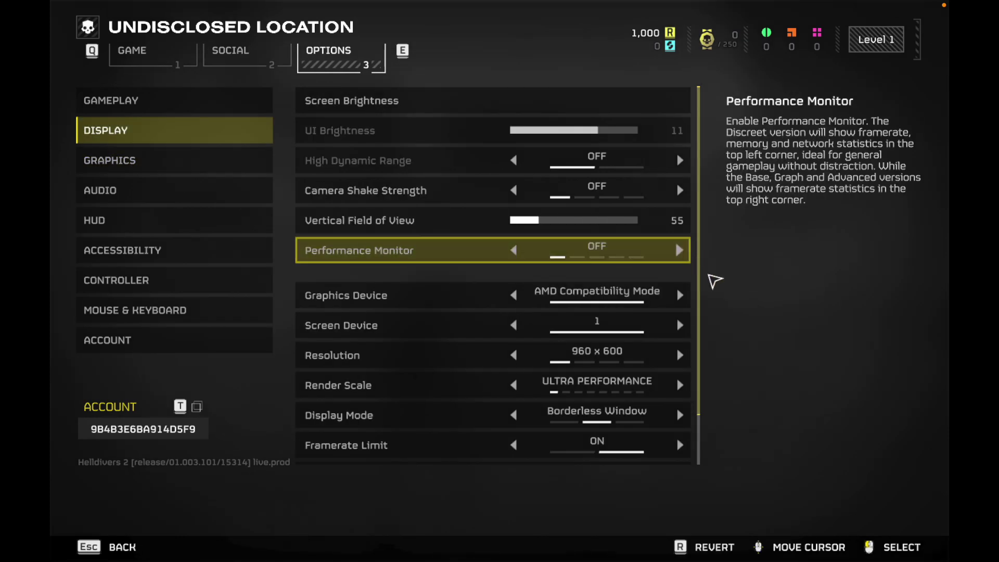
Set the performance monitor to Discreet, close options, and sprint the Helldiver through the valley
{"action": "left_click", "coordinate": [686, 251]}
{"action": "key", "text": "Escape"}
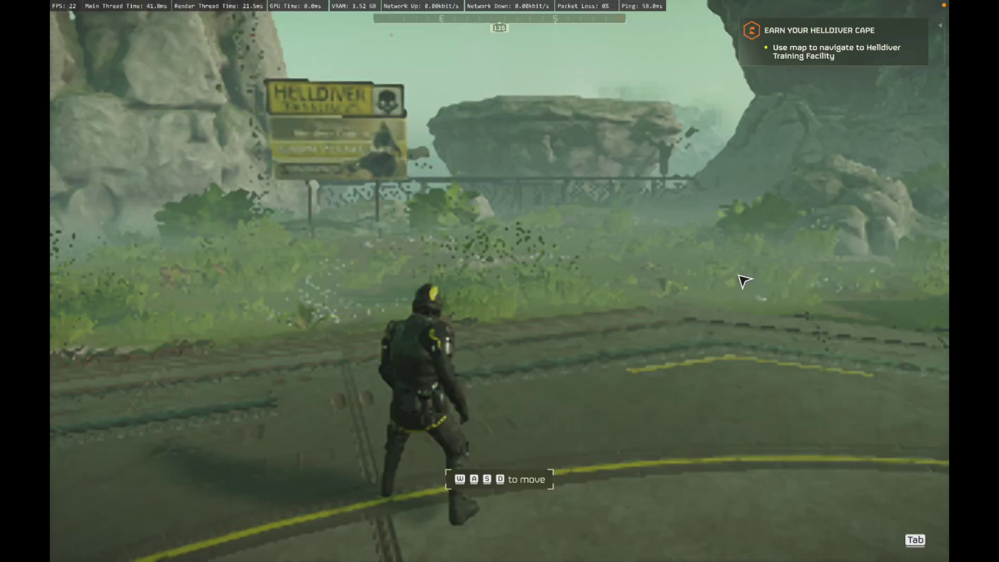
{"action": "key", "text": "w"}
{"action": "key", "text": "shift"}
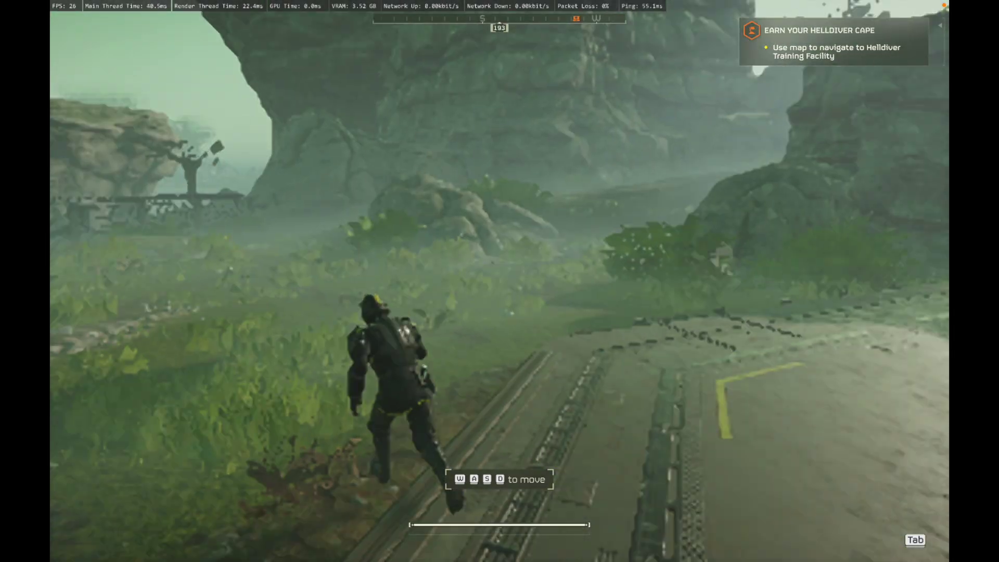
{"action": "key", "text": "w"}
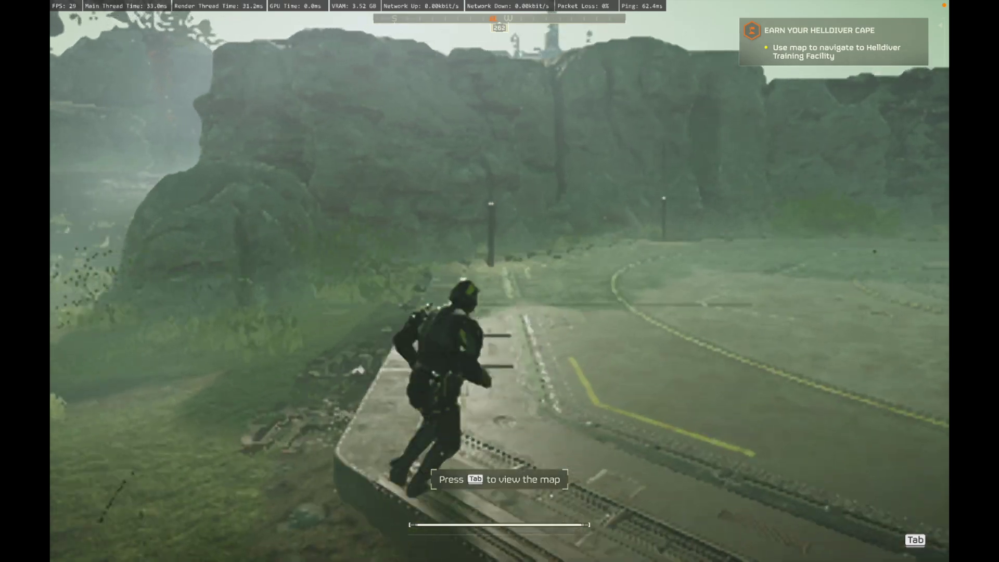
{"action": "key", "text": "w"}
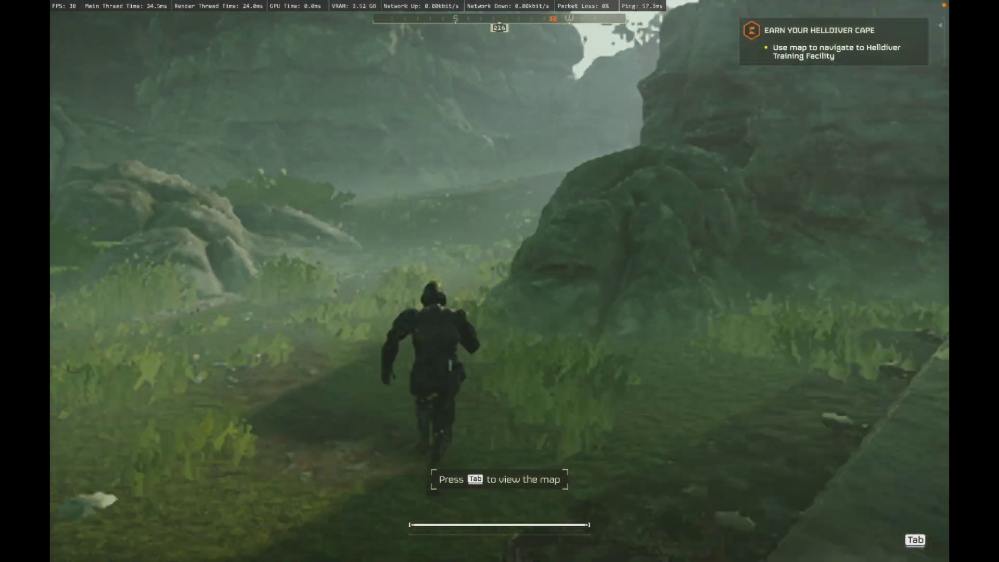
{"action": "key", "text": "w"}
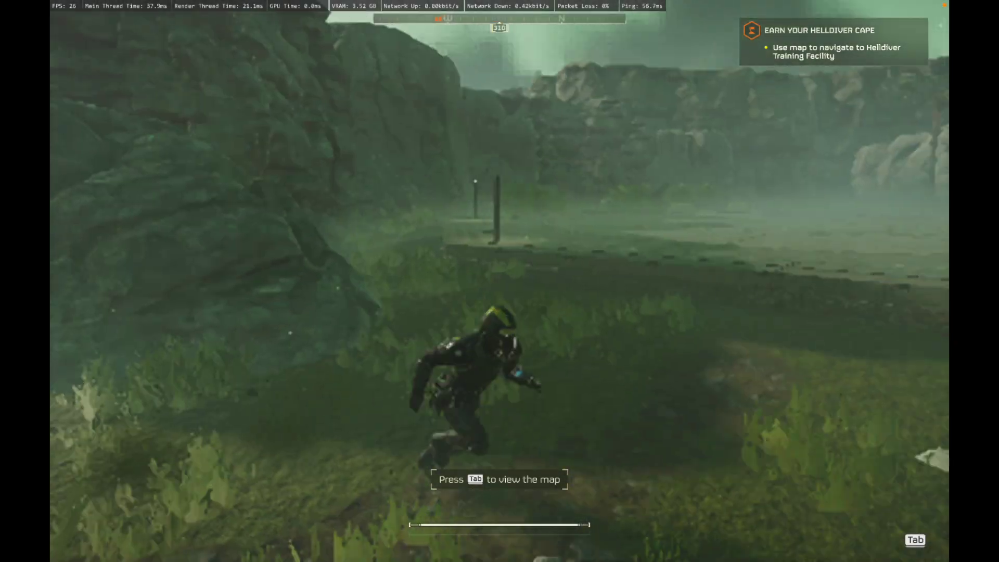
{"action": "key", "text": "w"}
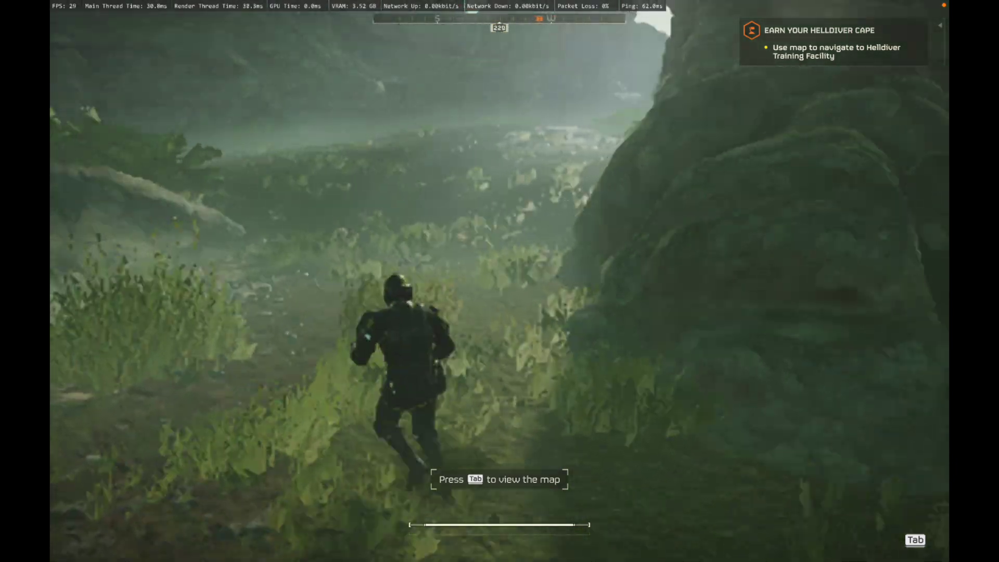